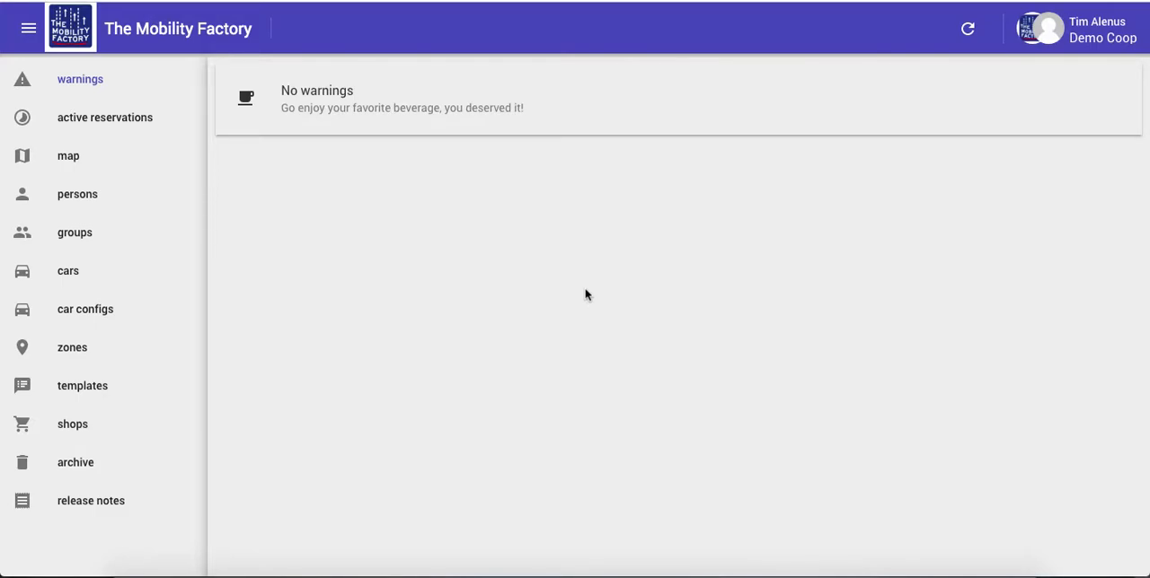
{"action": "left_click", "coordinate": [63, 277]}
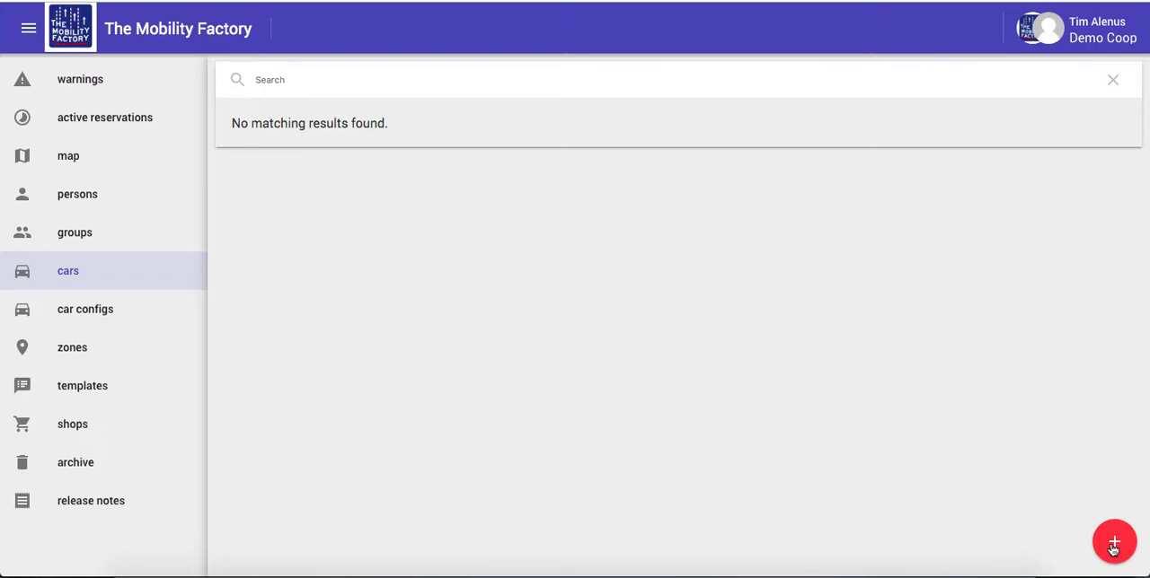
{"action": "left_click", "coordinate": [1113, 544]}
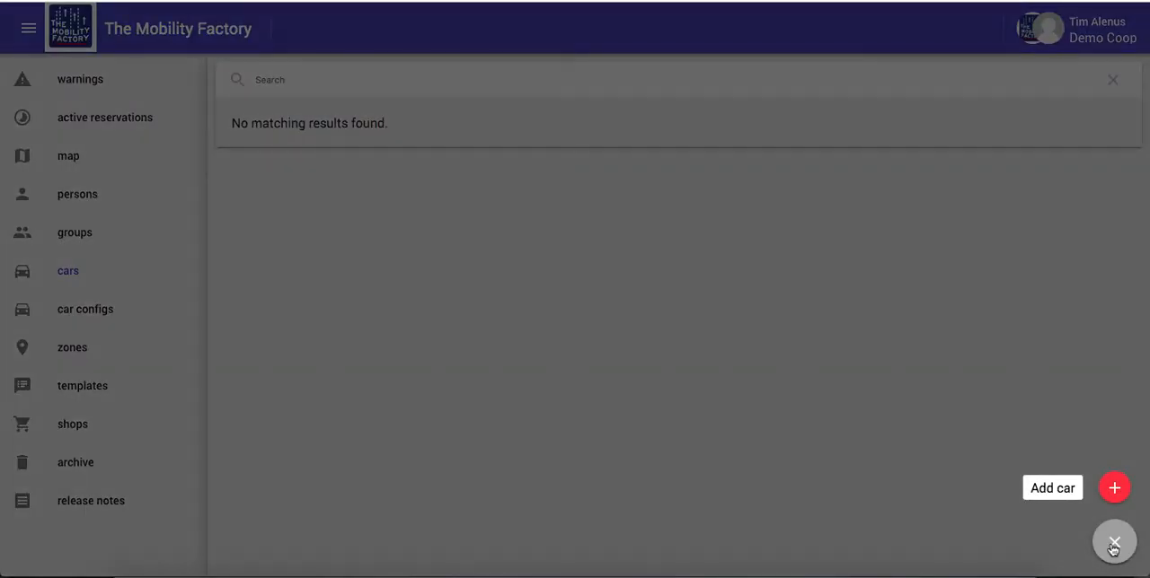
{"action": "left_click", "coordinate": [1114, 489]}
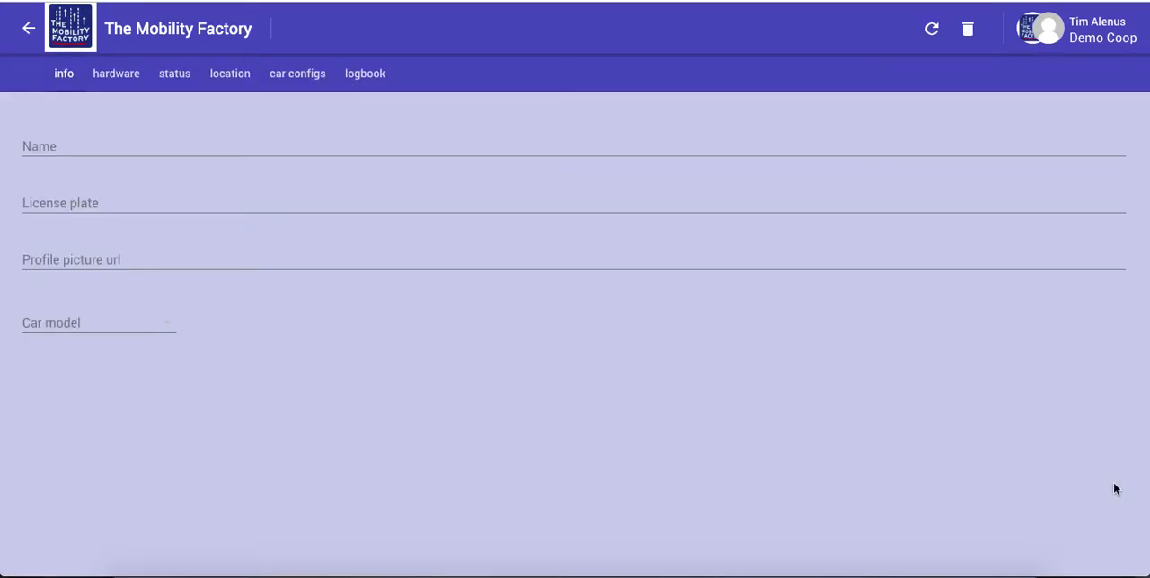
{"action": "left_click", "coordinate": [56, 149]}
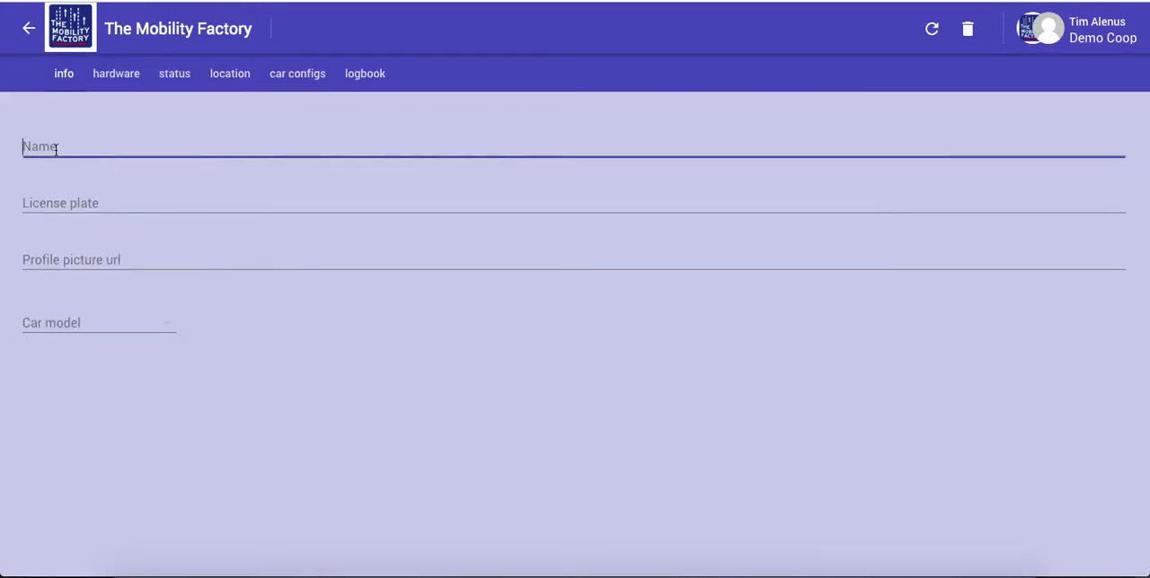
{"action": "type", "text": "Test car"}
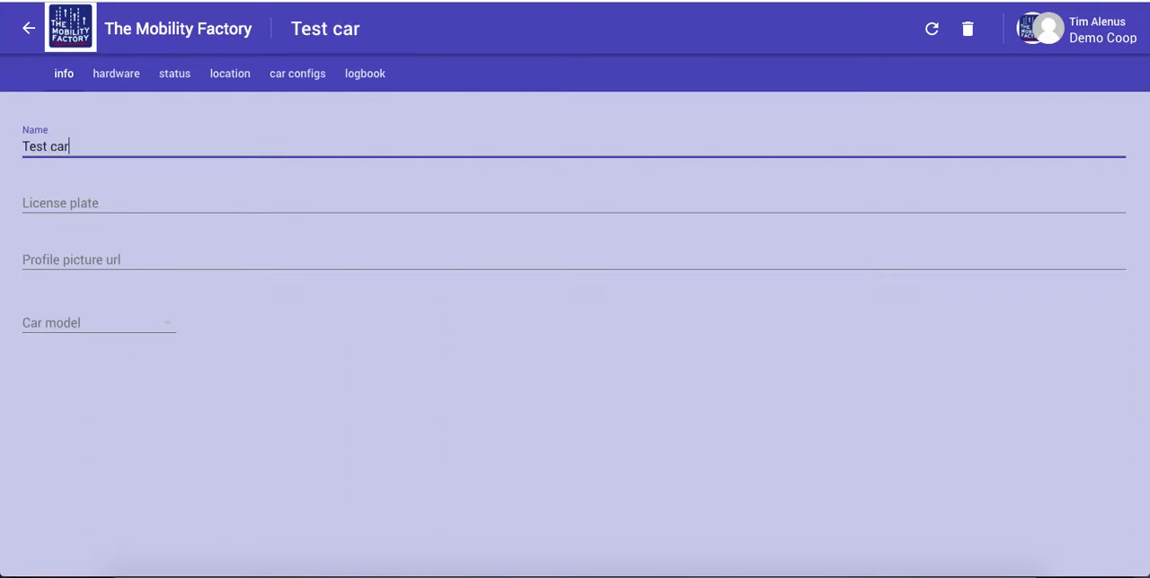
{"action": "key", "text": "Tab"}
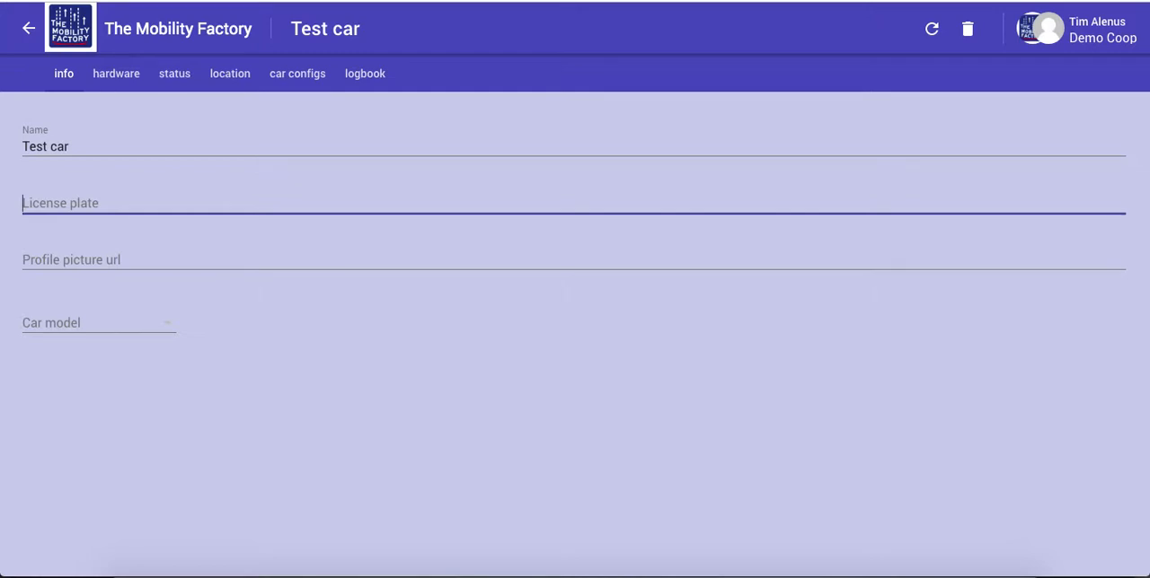
{"action": "type", "text": "TMF"}
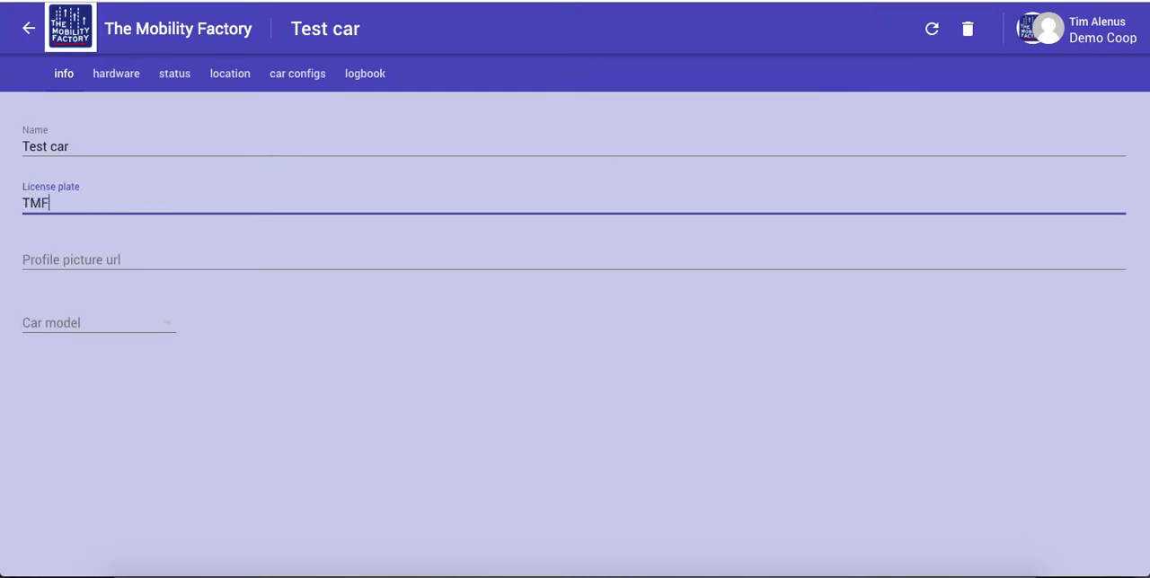
{"action": "type", "text": "987"}
{"action": "key", "text": "Tab"}
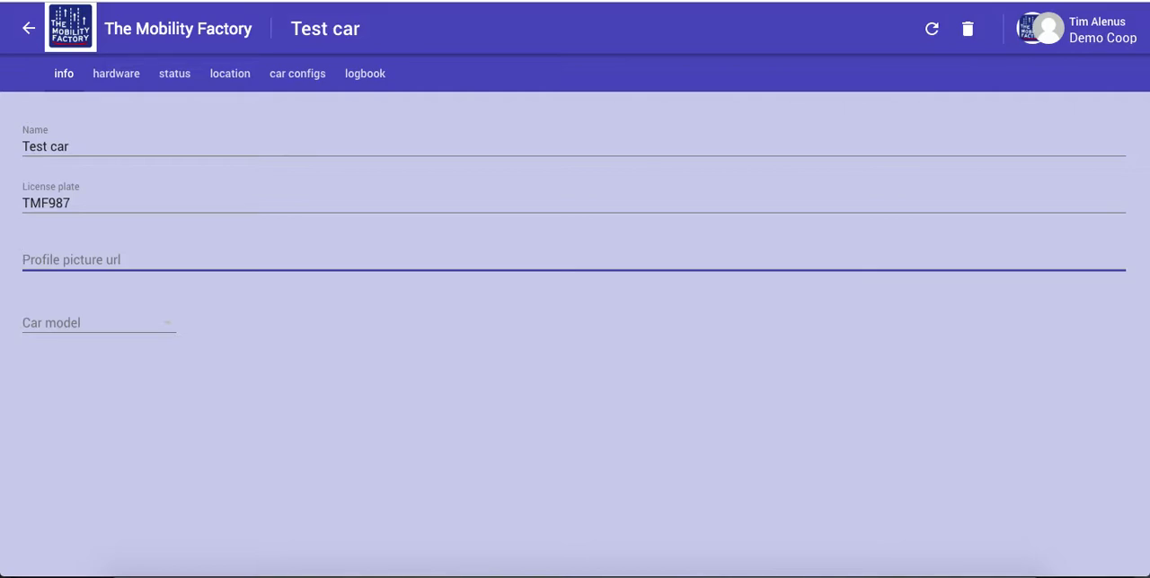
Start a new car model for the car, with Renault as brand and Zoe as model
{"action": "left_click", "coordinate": [78, 324]}
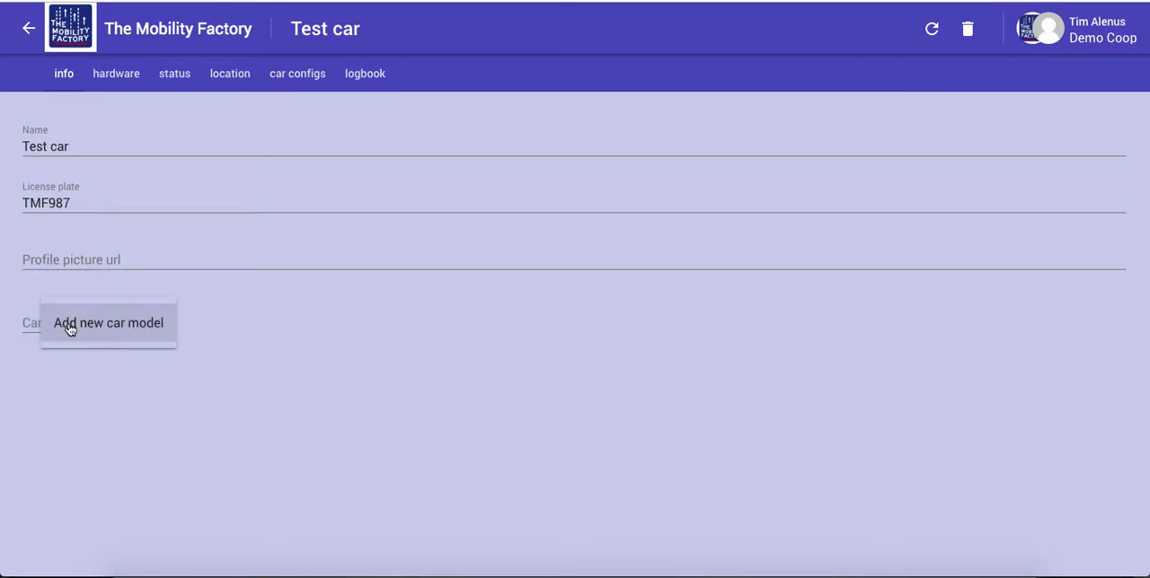
{"action": "left_click", "coordinate": [91, 327]}
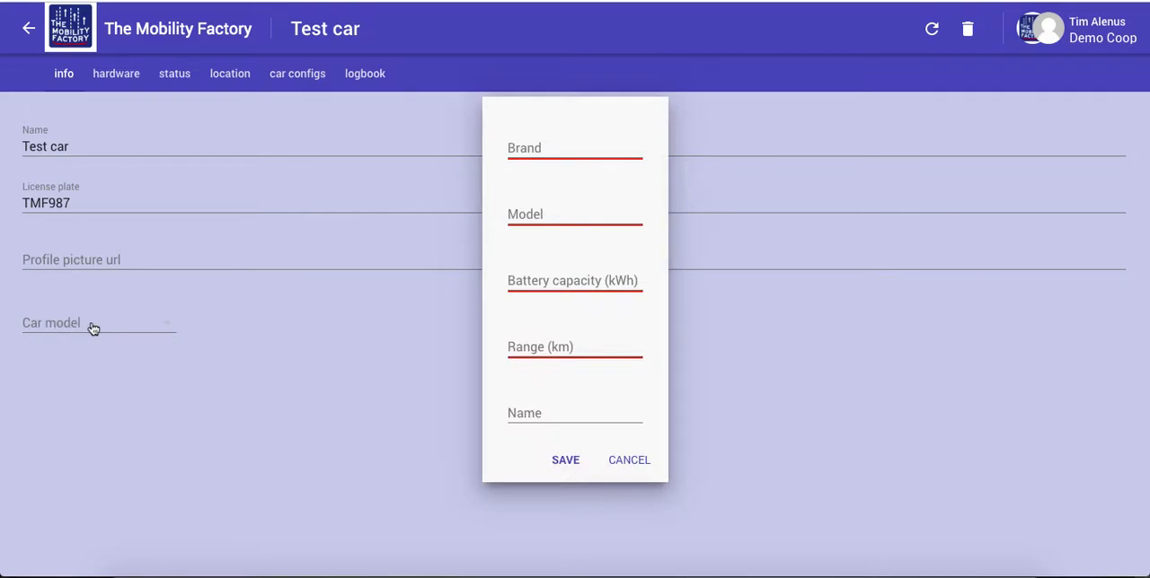
{"action": "left_click", "coordinate": [541, 148]}
{"action": "type", "text": "Renault"}
{"action": "key", "text": "Tab"}
{"action": "type", "text": "Zoe"}
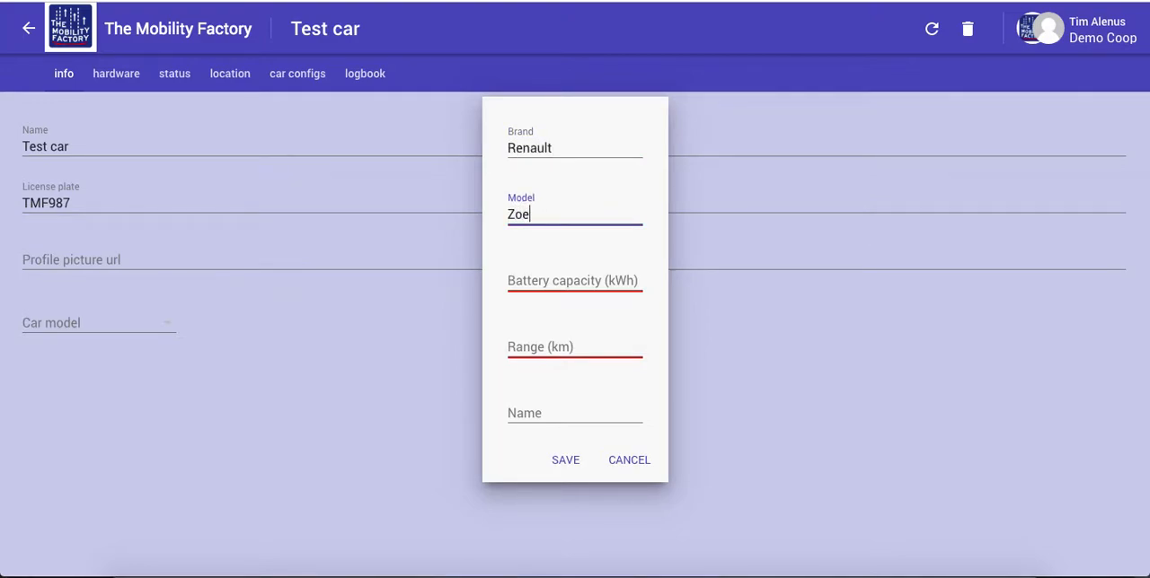
Give the car model a battery capacity of 41 kWh, a range of 300 km and the name "Renault Zoe", and save it
{"action": "key", "text": "Tab"}
{"action": "type", "text": "41"}
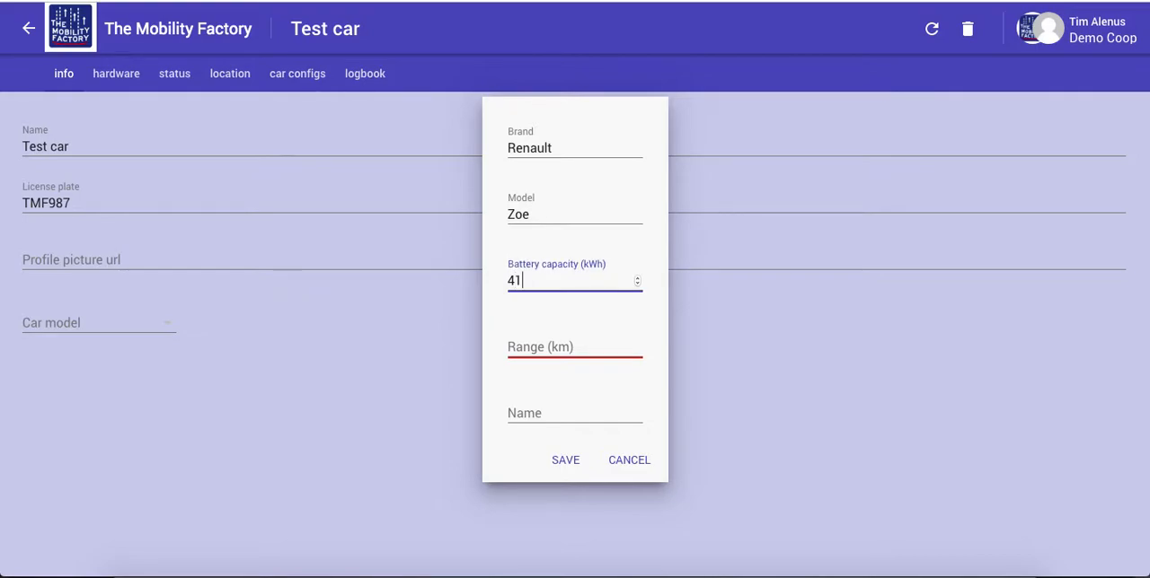
{"action": "key", "text": "Tab"}
{"action": "type", "text": "300"}
{"action": "key", "text": "Tab"}
{"action": "type", "text": "Renault Zoe"}
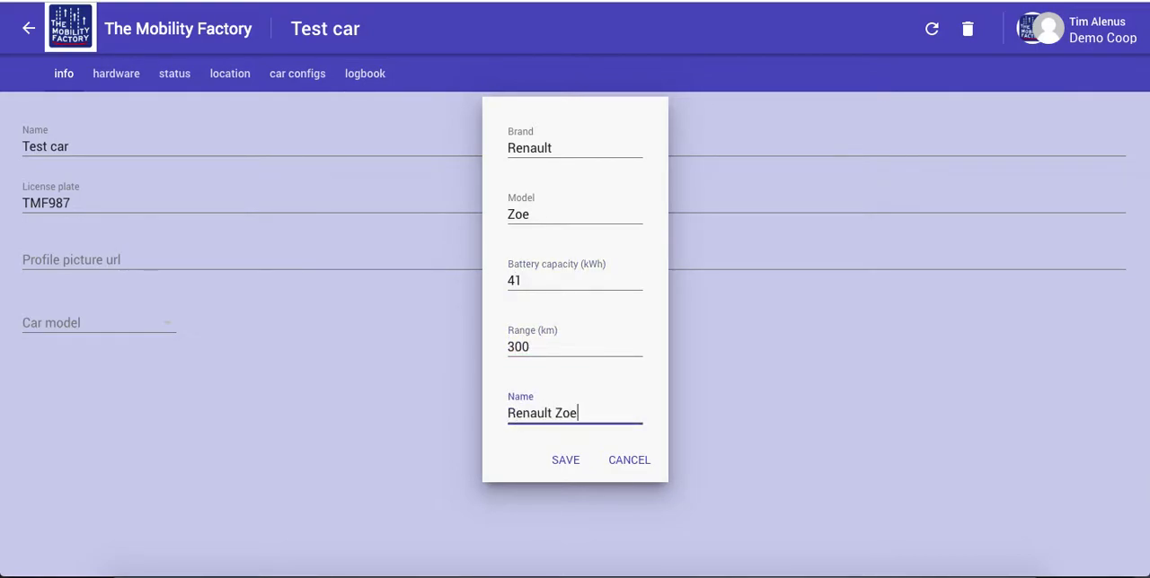
{"action": "left_click", "coordinate": [565, 460]}
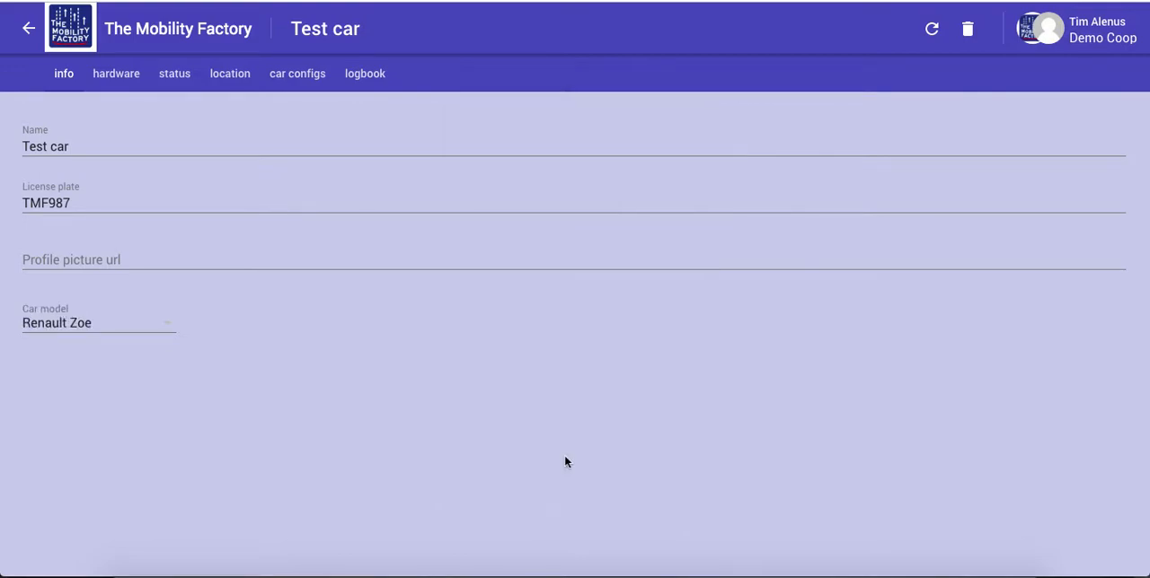
Look at the car's hardware settings and return to the car list
{"action": "left_click", "coordinate": [117, 76]}
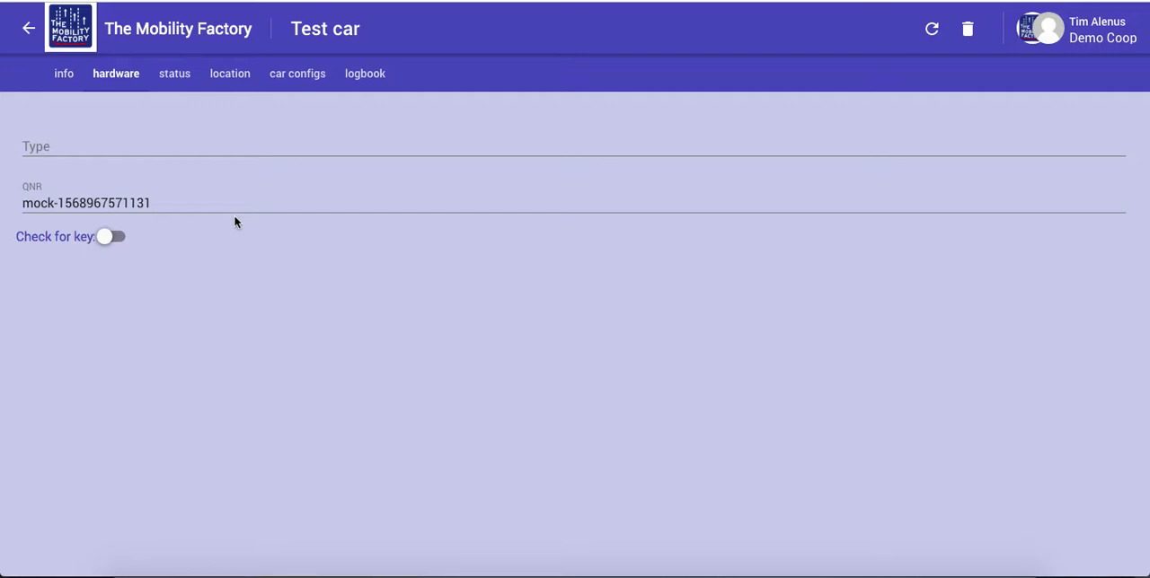
{"action": "left_click", "coordinate": [30, 30]}
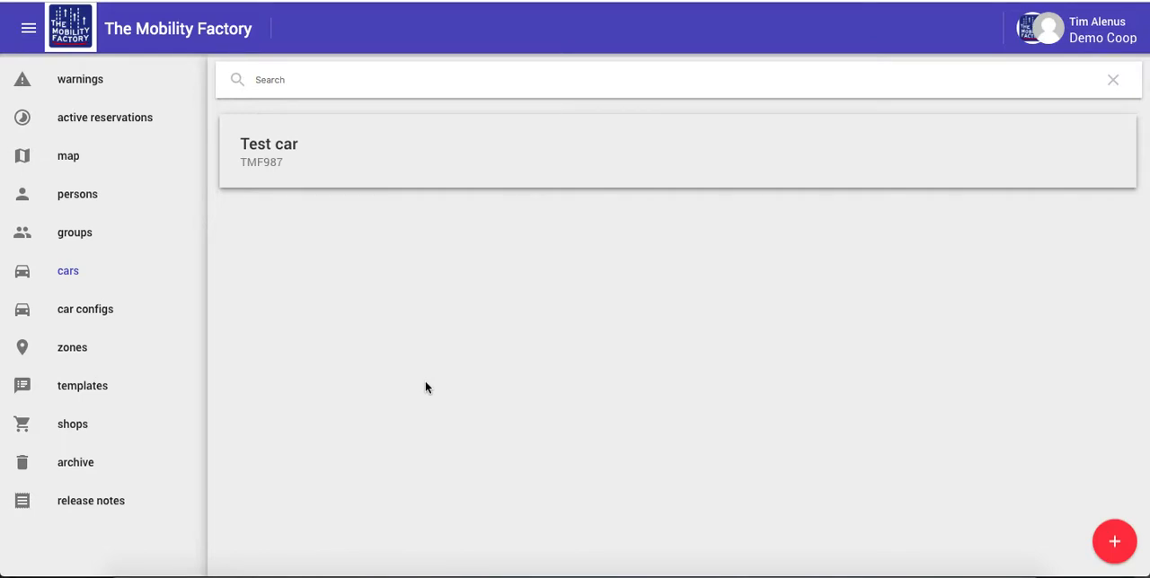
Add a new area zone and outline it as a four-cornered polygon over central Oslo, between Stortinget, Kontraskjæret and Jernbanetorget
{"action": "left_click", "coordinate": [73, 352]}
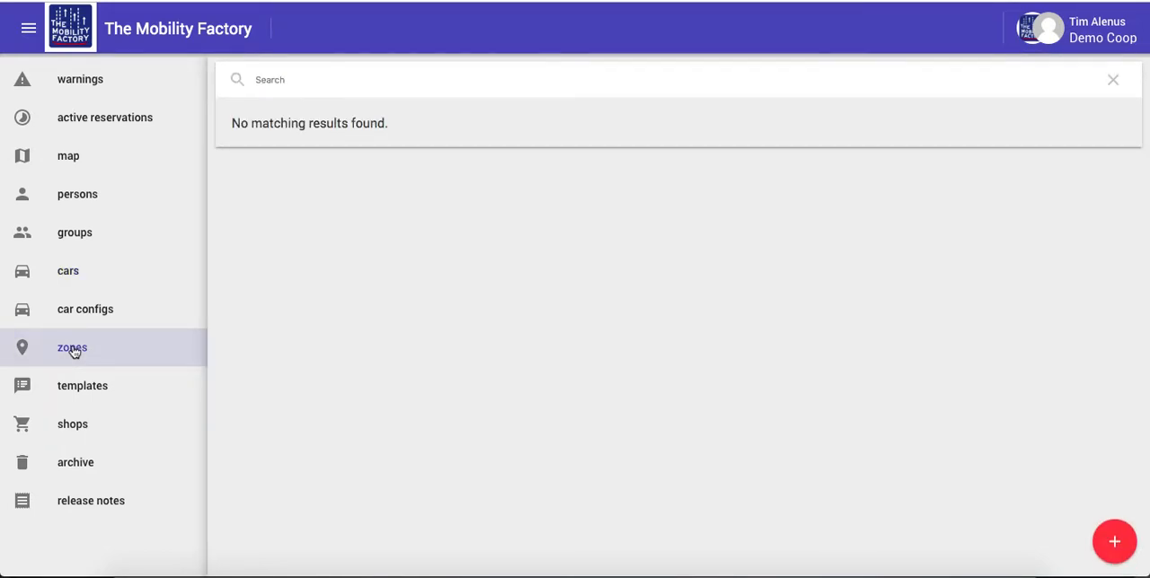
{"action": "left_click", "coordinate": [1114, 548]}
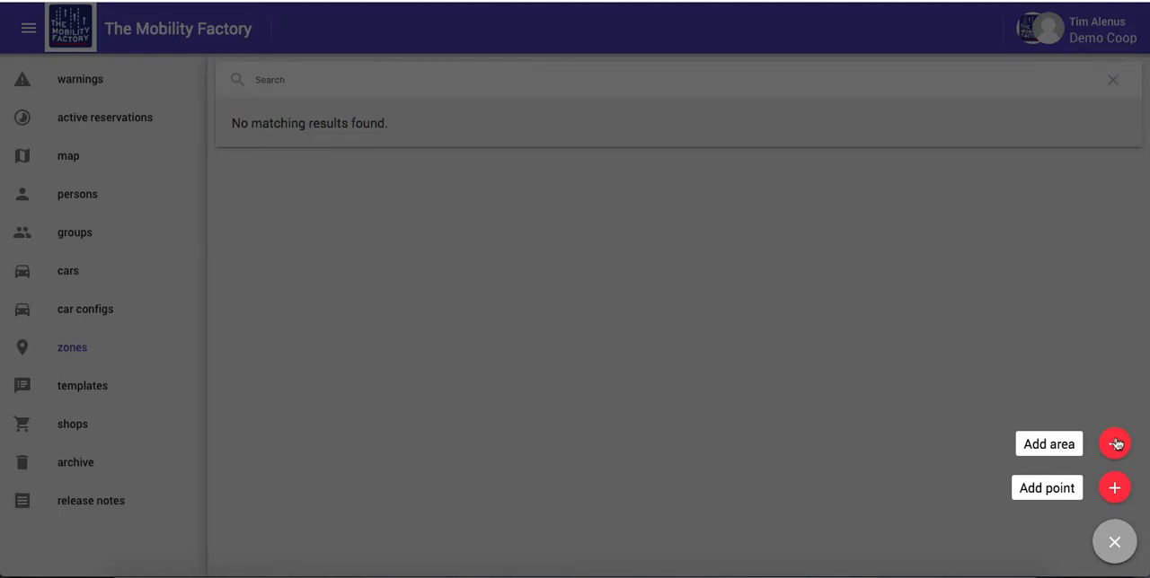
{"action": "left_click", "coordinate": [1114, 444]}
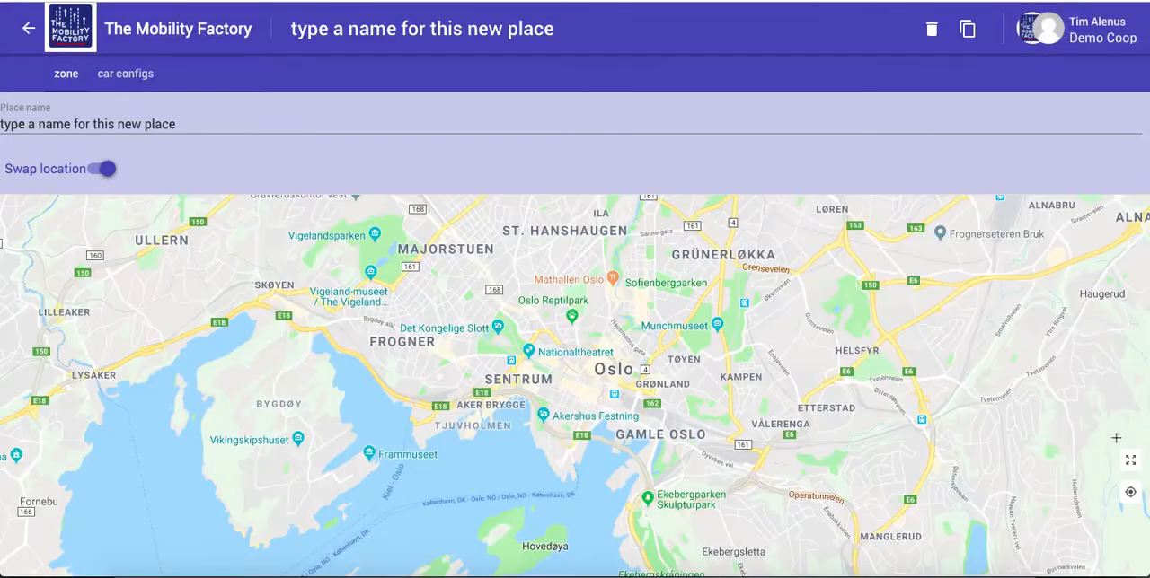
{"action": "scroll", "coordinate": [579, 387], "scroll_direction": "up", "scroll_amount": 1}
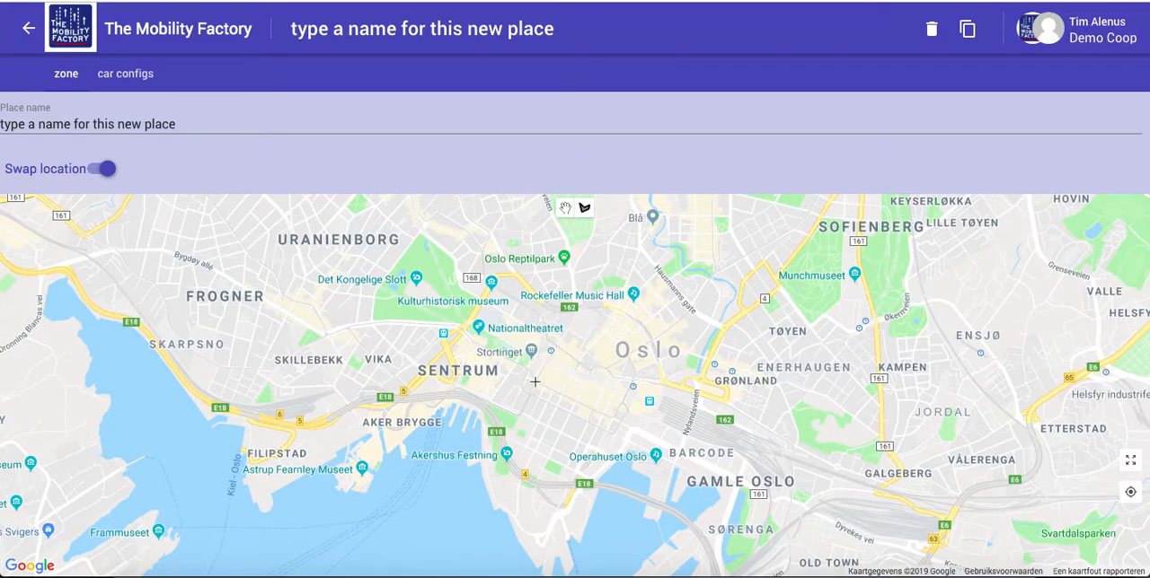
{"action": "left_click", "coordinate": [554, 344]}
{"action": "left_click", "coordinate": [519, 416]}
{"action": "left_click", "coordinate": [598, 450]}
{"action": "left_click", "coordinate": [634, 384]}
{"action": "left_click", "coordinate": [554, 344]}
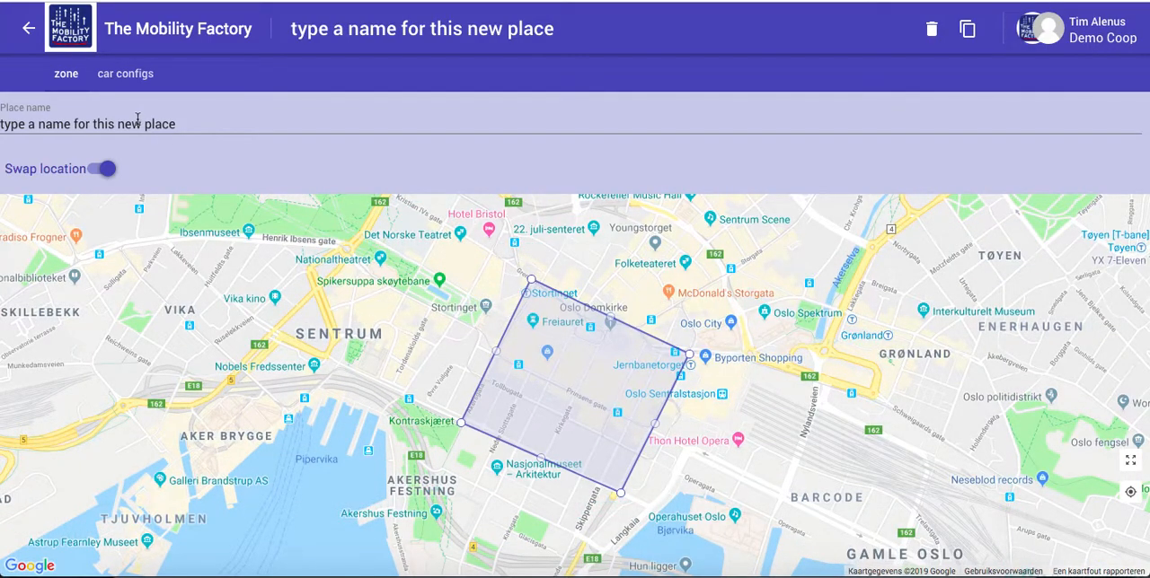
Name the new zone "City Centre Oslo" and return to the zone list
{"action": "triple_click", "coordinate": [137, 123]}
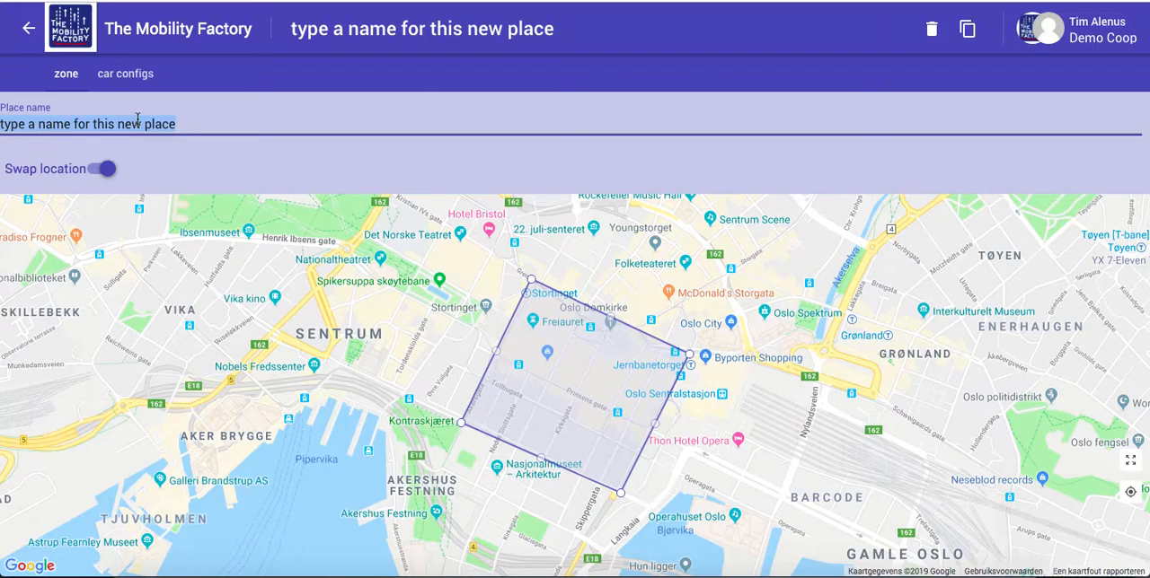
{"action": "type", "text": "City Cen"}
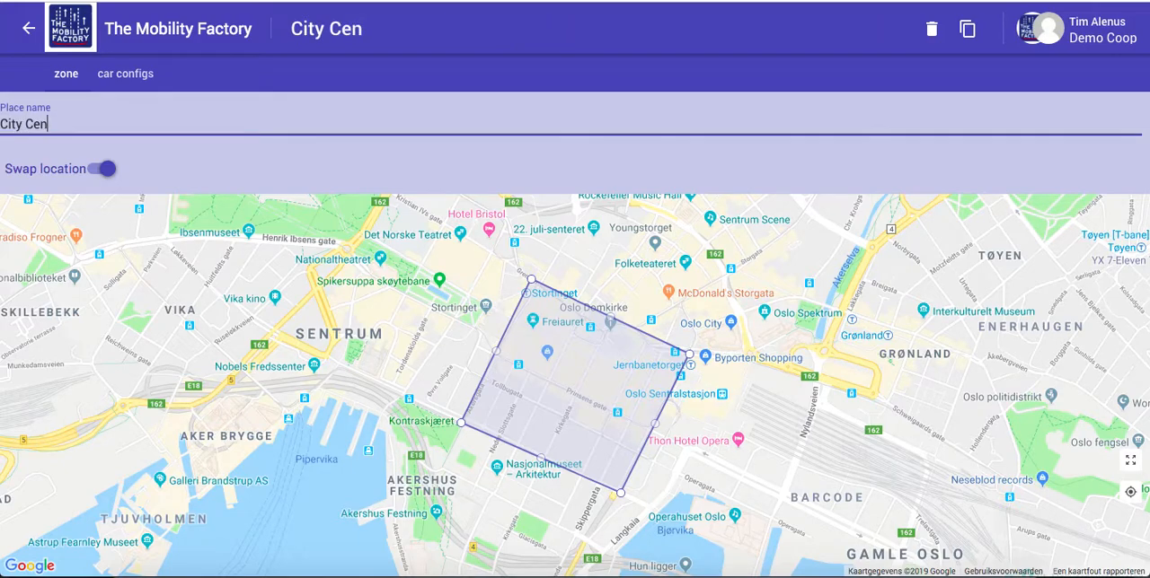
{"action": "type", "text": "tre Oslo"}
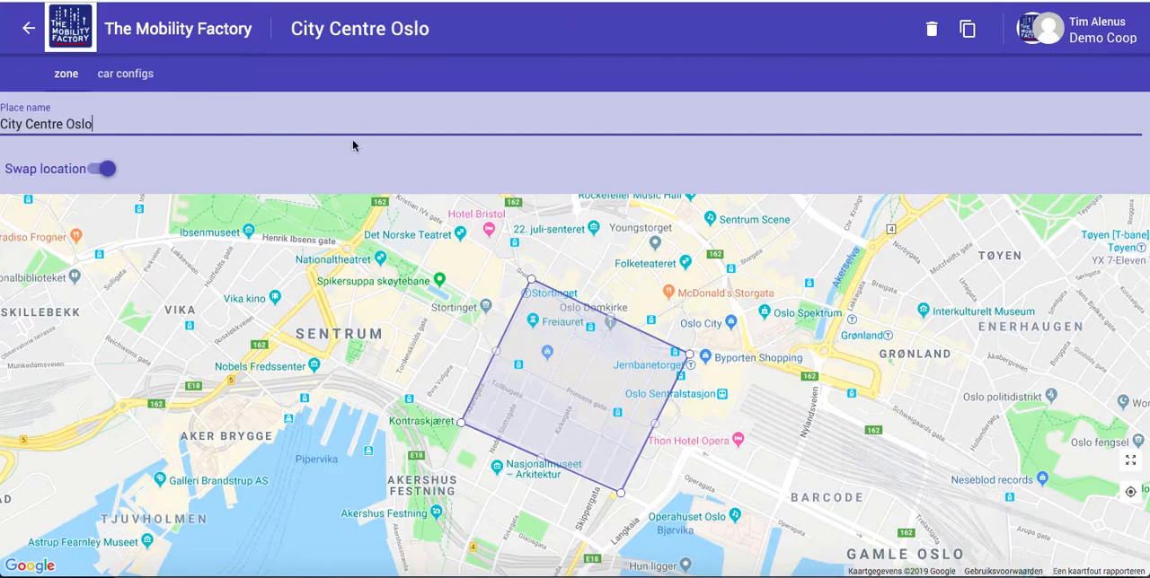
{"action": "left_click", "coordinate": [29, 31]}
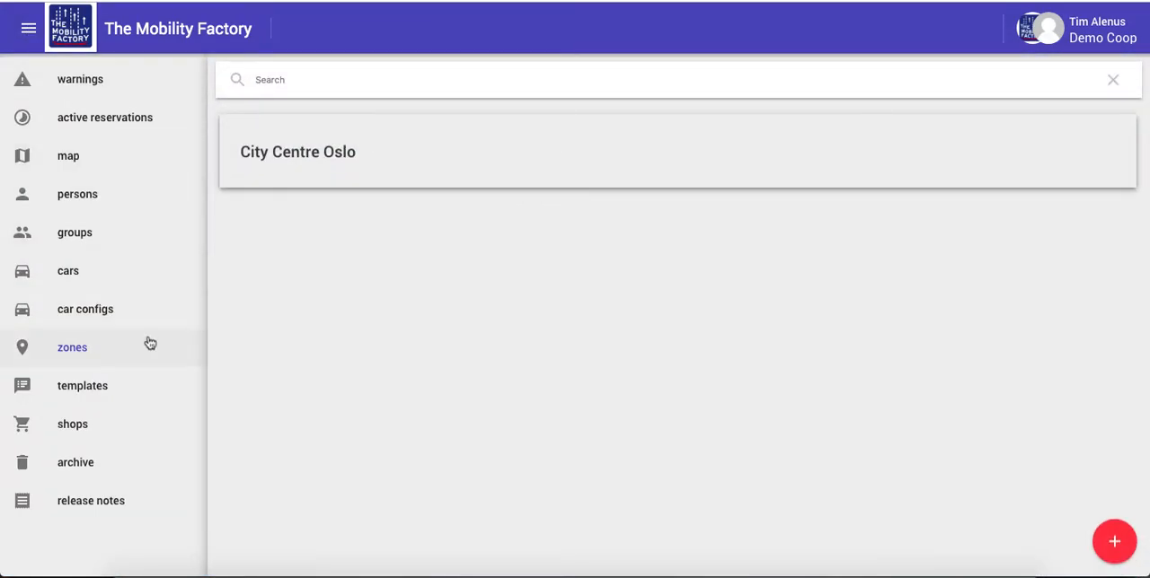
Add a new car configuration and name it "Test car"
{"action": "left_click", "coordinate": [78, 310]}
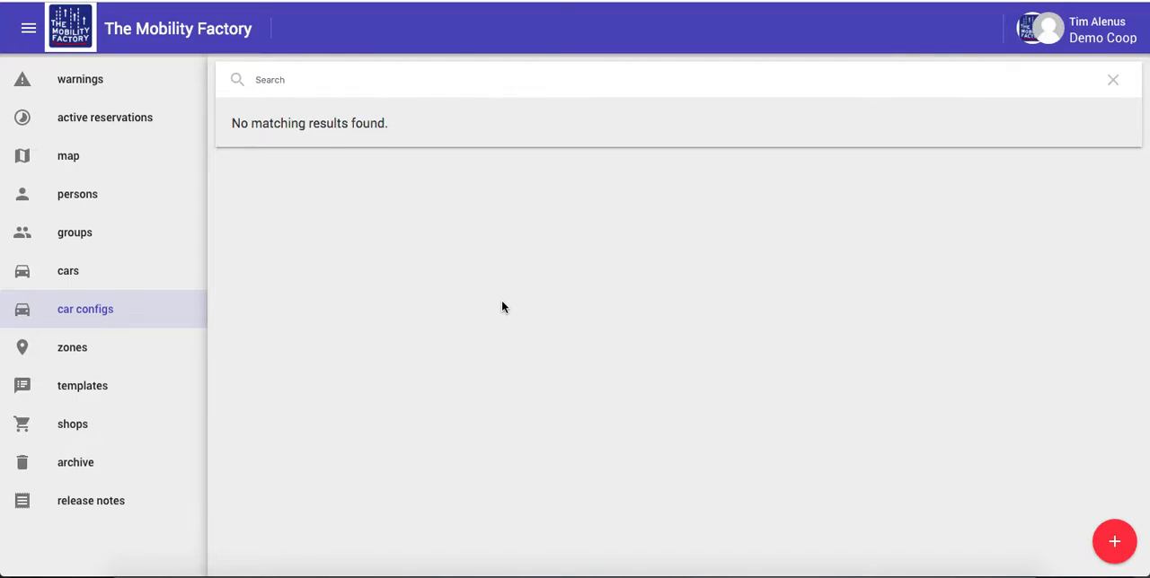
{"action": "left_click", "coordinate": [1113, 541]}
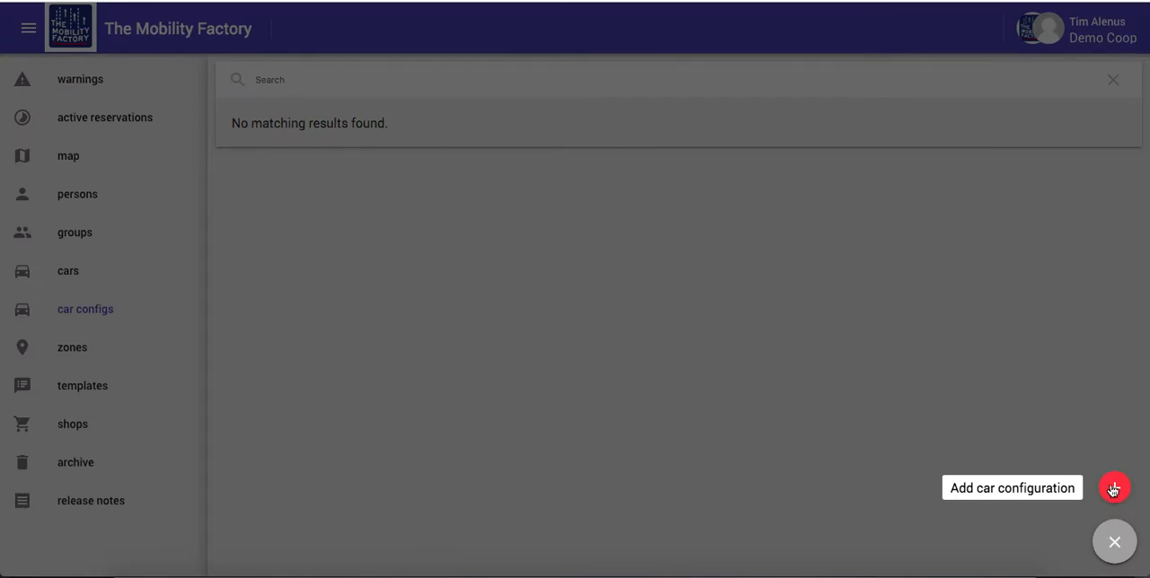
{"action": "left_click", "coordinate": [1113, 490]}
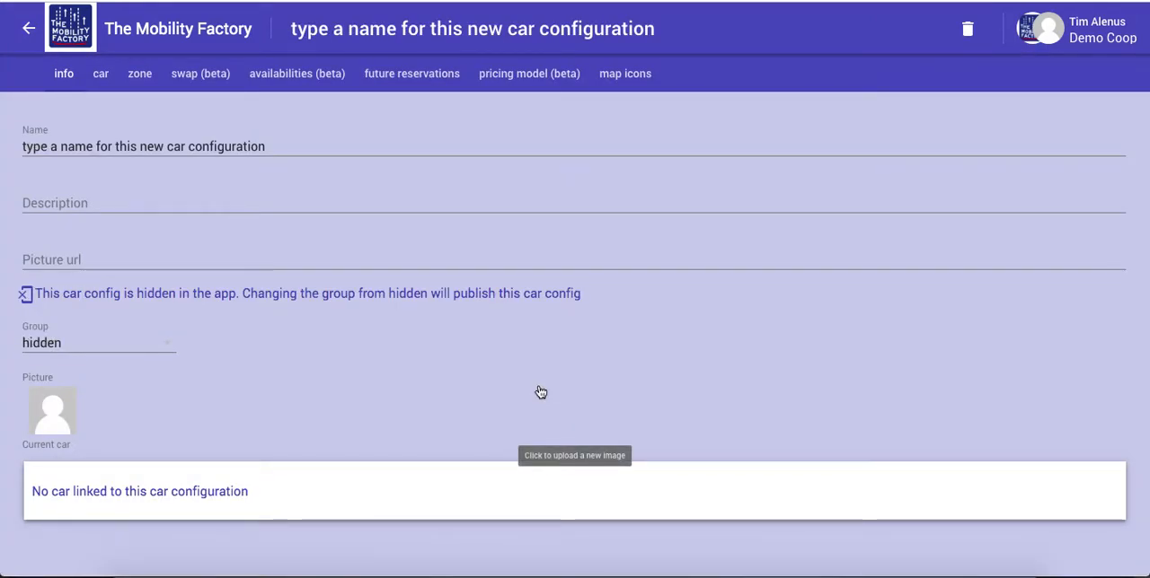
{"action": "triple_click", "coordinate": [91, 150]}
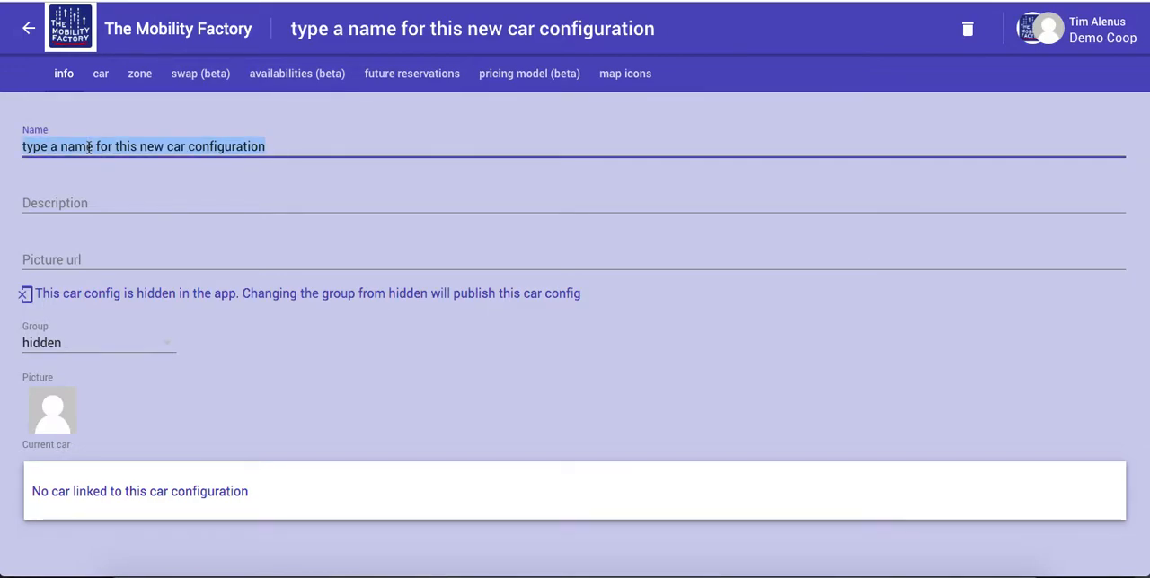
{"action": "type", "text": "Test"}
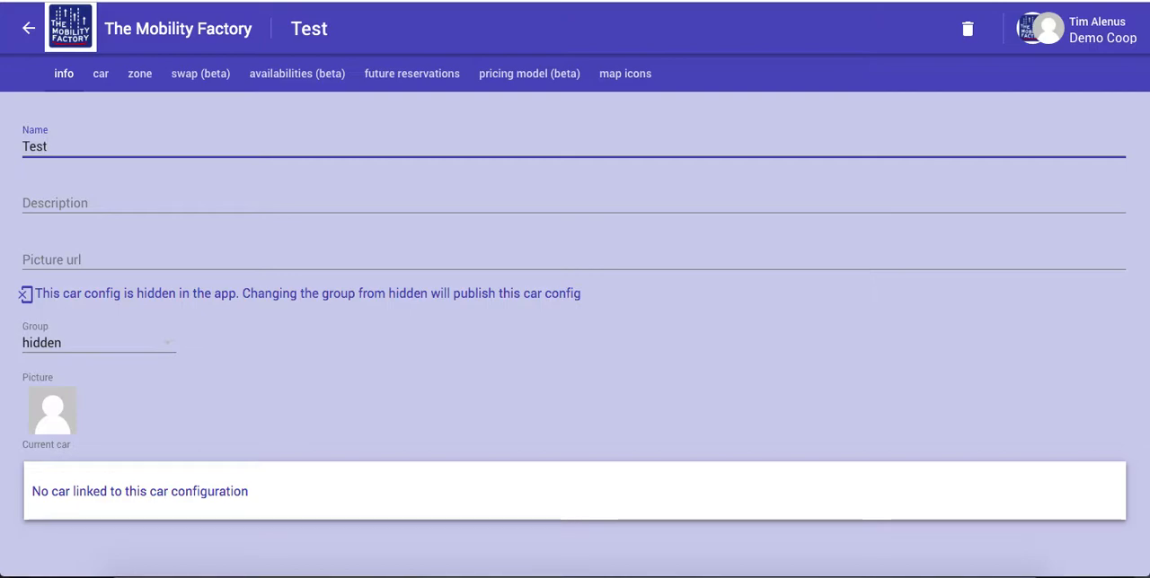
{"action": "type", "text": " car"}
Enter "A test car used during a tmf tutorial" as the car configuration's description
{"action": "key", "text": "Tab"}
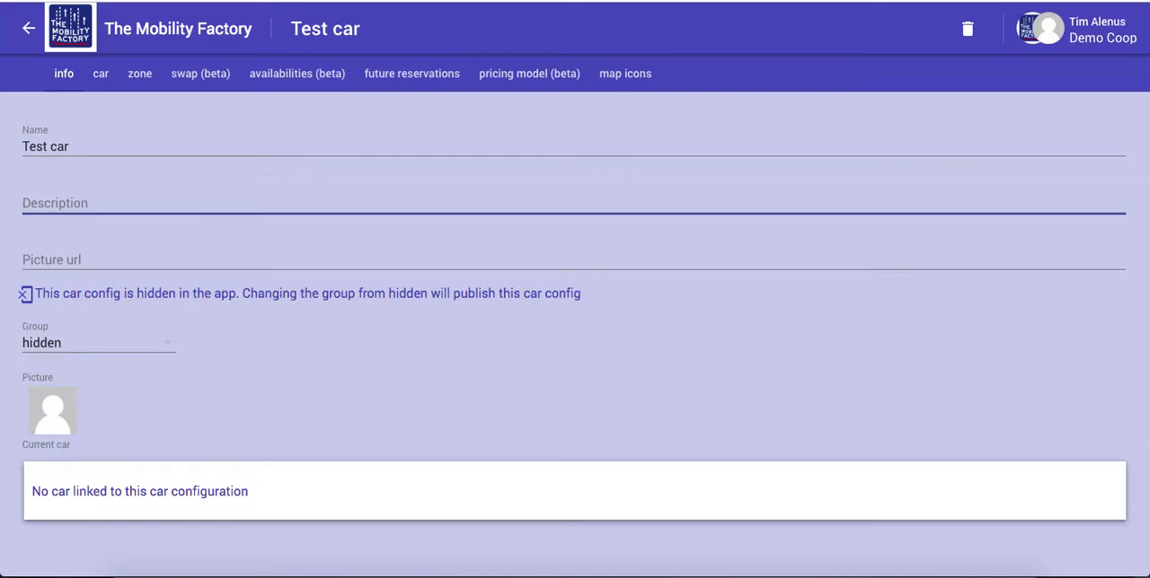
{"action": "type", "text": "A test car "}
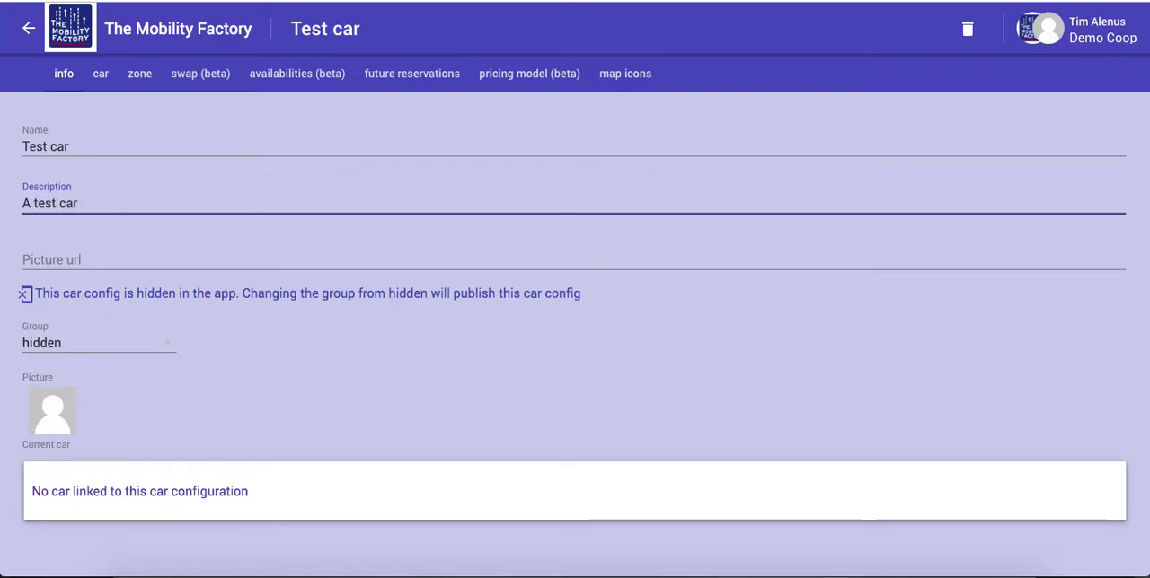
{"action": "type", "text": "used du"}
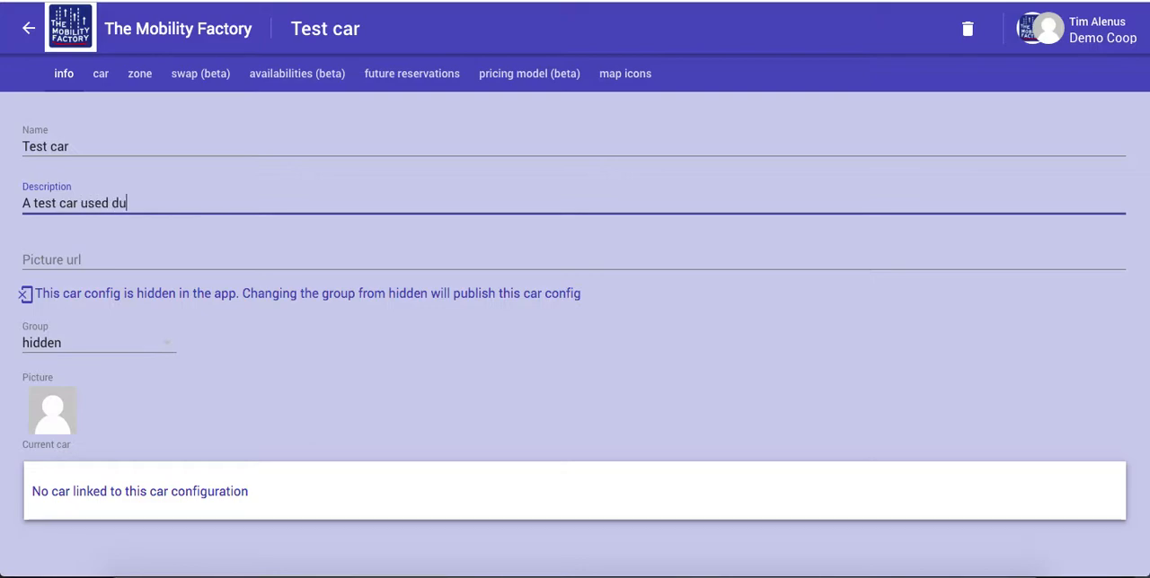
{"action": "type", "text": "ring a tmf tutorial"}
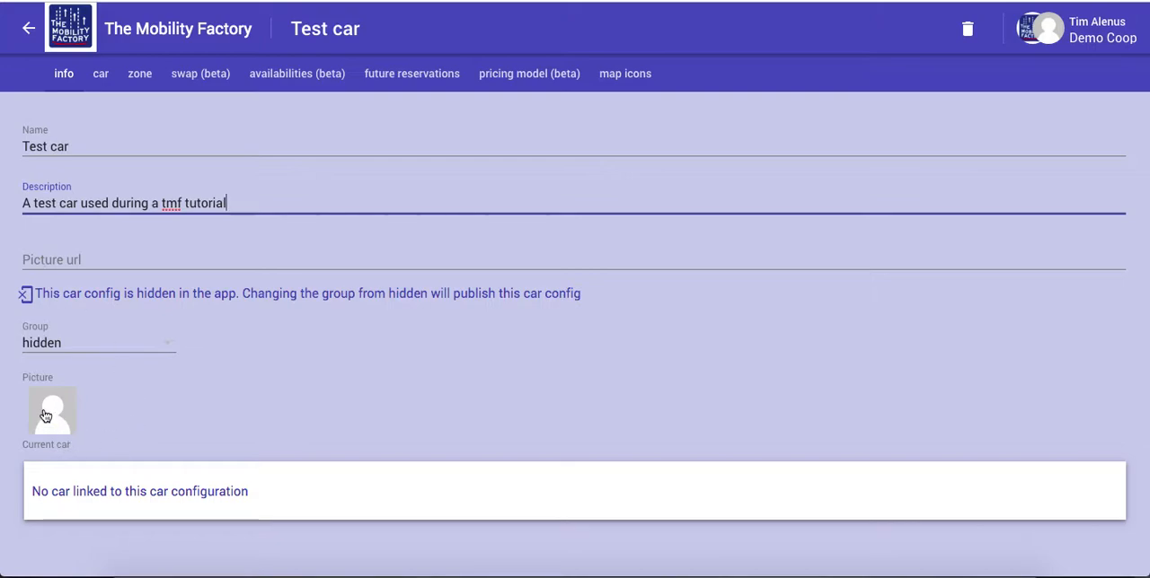
Upload the image zoe.jpeg from the demo folder as the car configuration's picture
{"action": "left_click", "coordinate": [52, 410]}
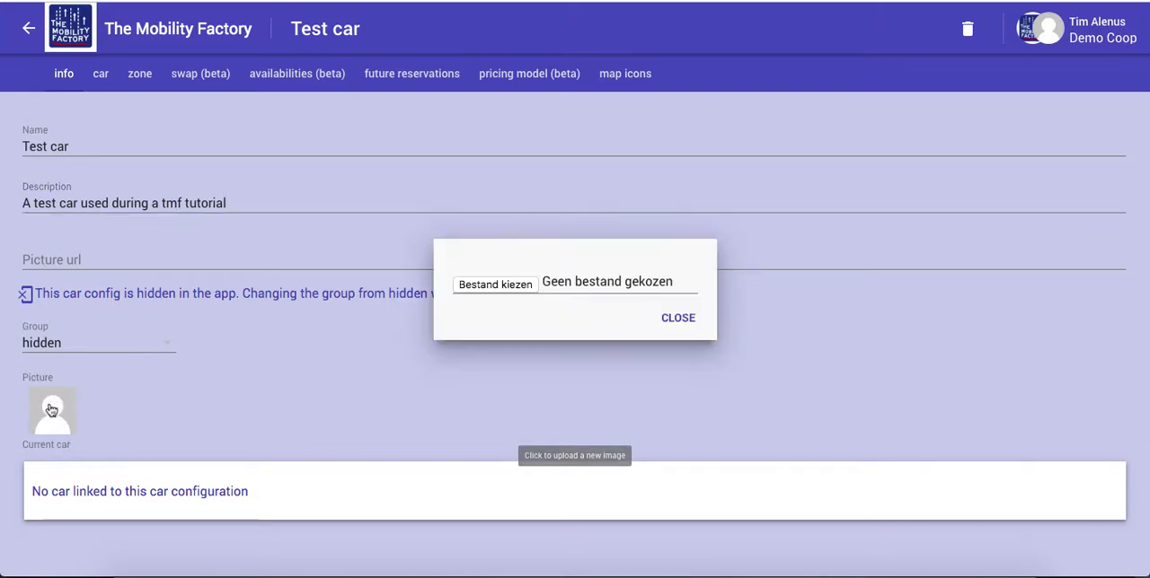
{"action": "left_click", "coordinate": [508, 287]}
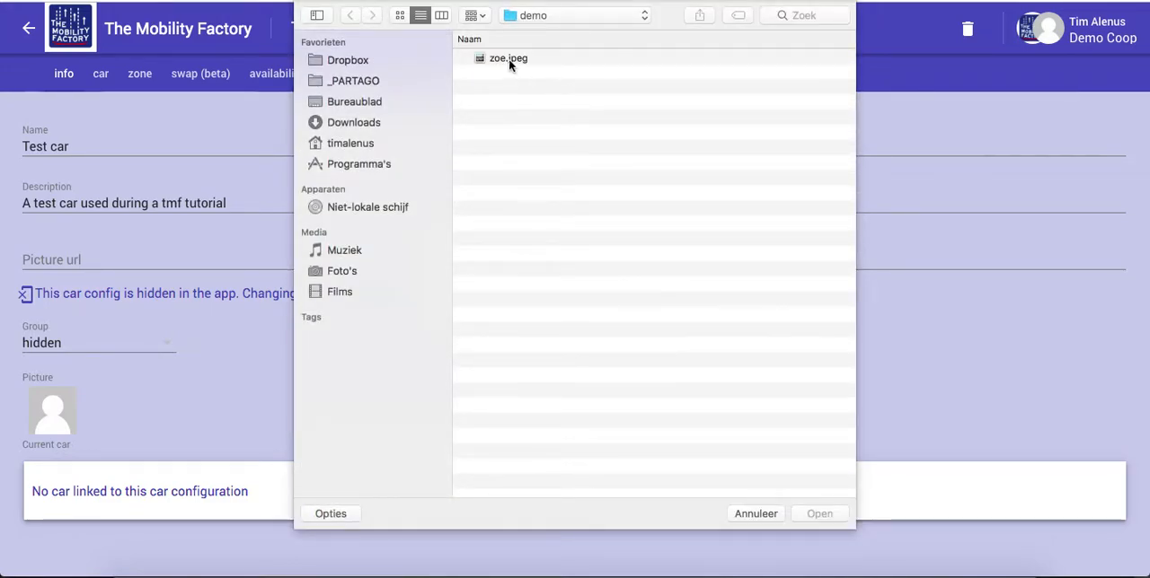
{"action": "double_click", "coordinate": [508, 58]}
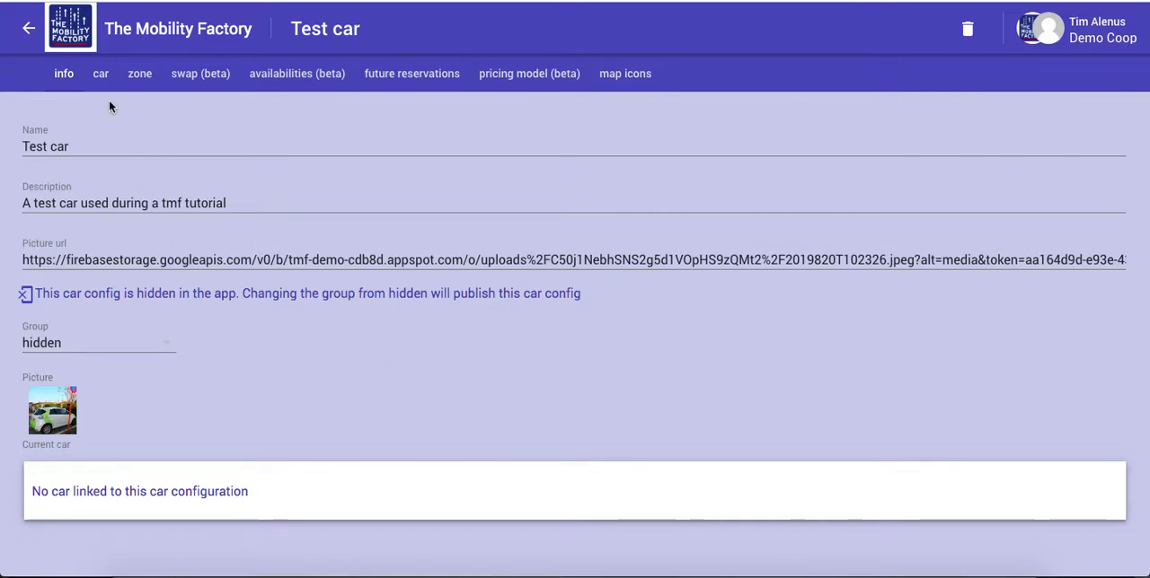
Search the cars for "T" and link the existing Test car to this car configuration
{"action": "left_click", "coordinate": [100, 75]}
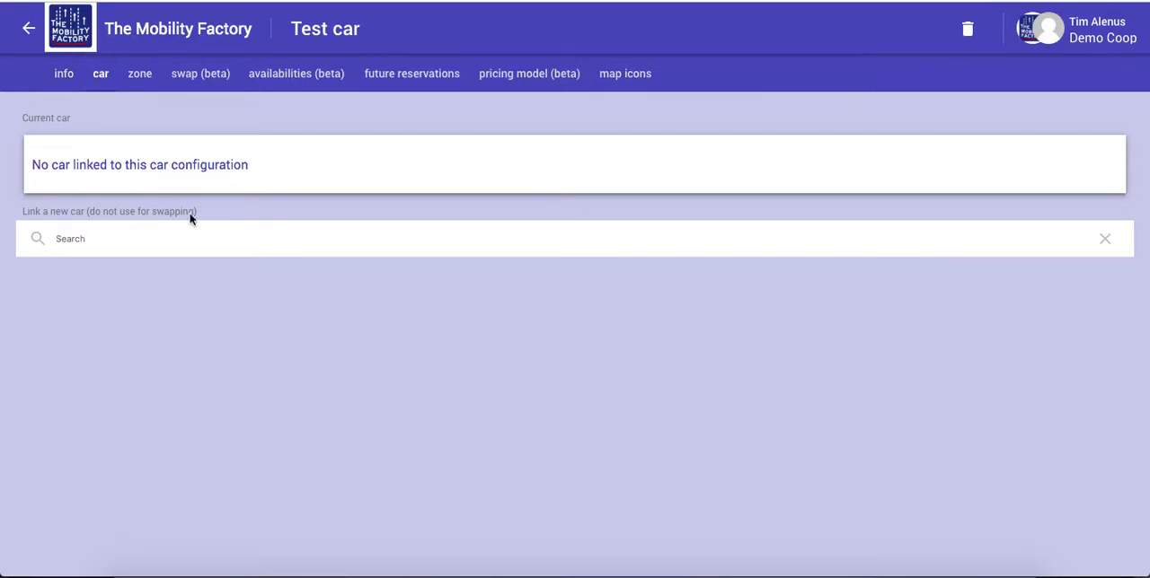
{"action": "left_click", "coordinate": [123, 242]}
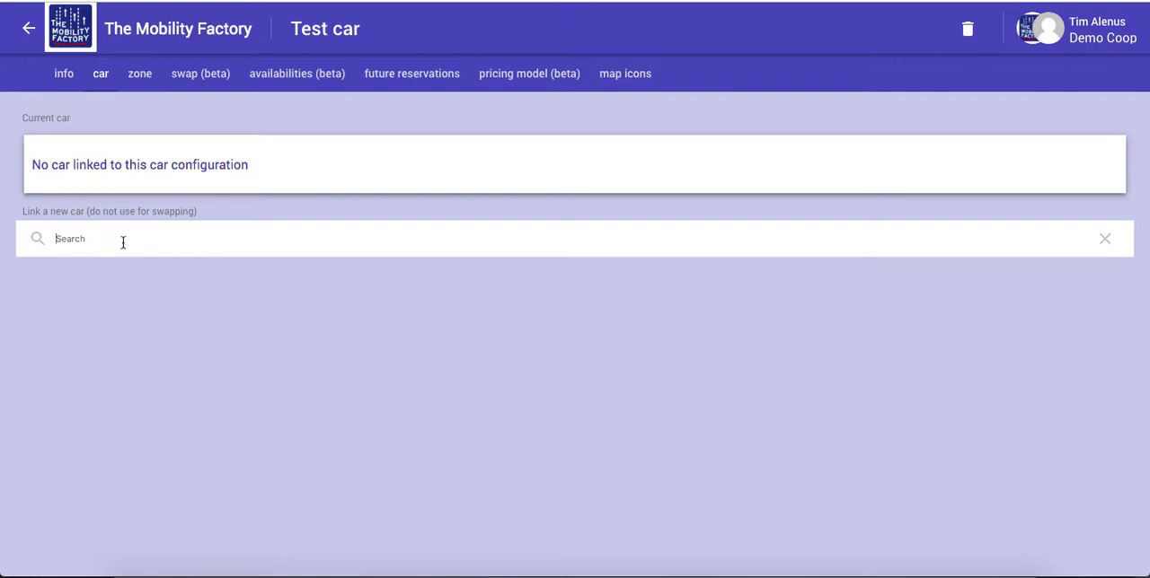
{"action": "type", "text": "Te"}
{"action": "key", "text": "BackSpace"}
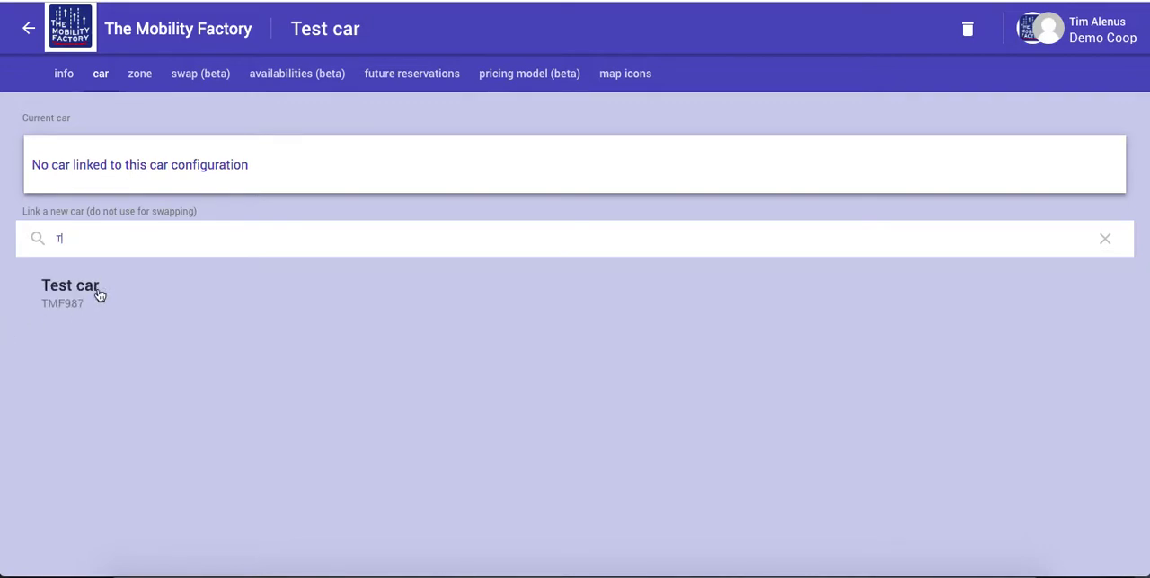
{"action": "left_click", "coordinate": [63, 297]}
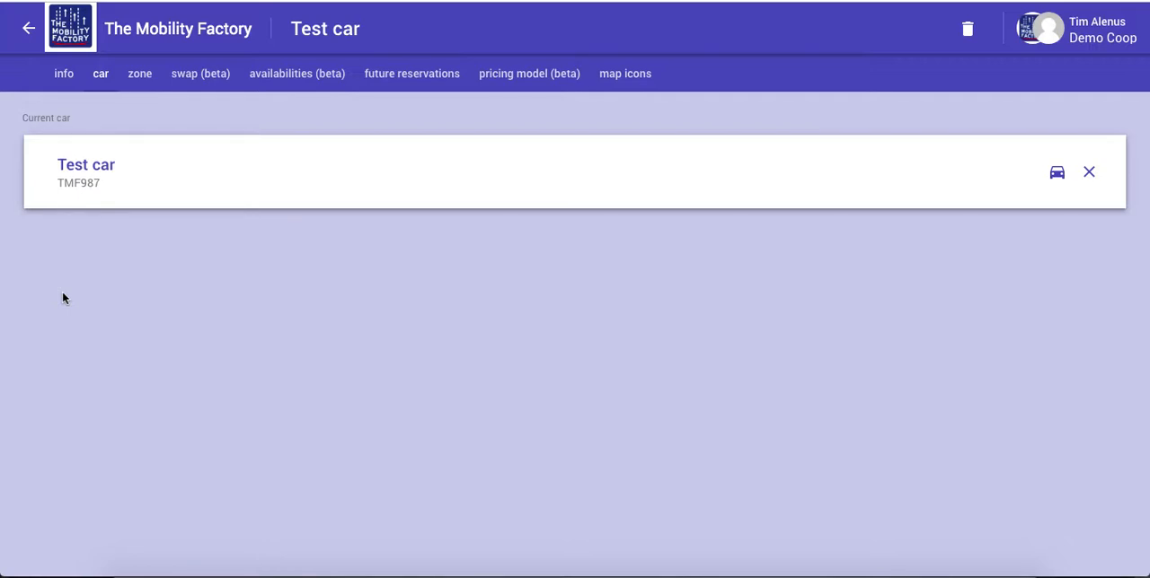
Set the car configuration's home location to the City Centre Oslo zone
{"action": "left_click", "coordinate": [139, 75]}
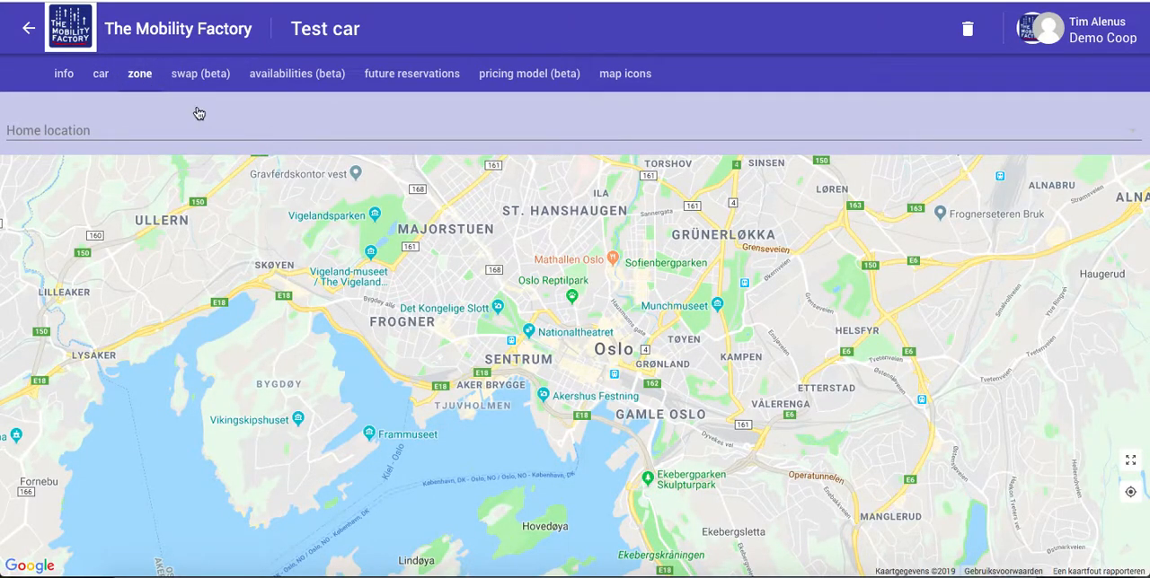
{"action": "left_click", "coordinate": [378, 144]}
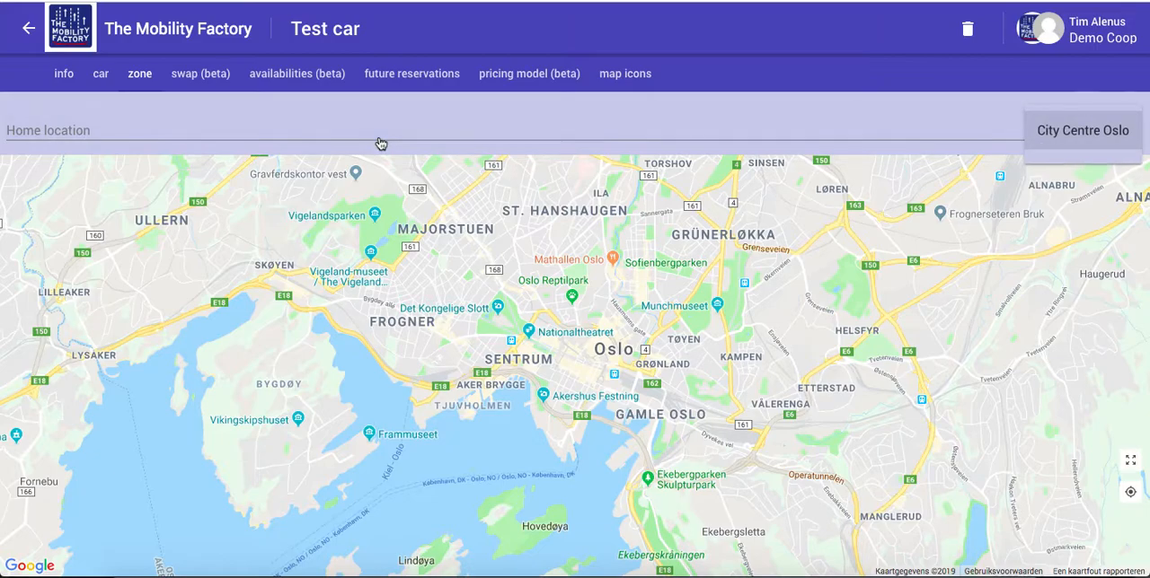
{"action": "left_click", "coordinate": [1070, 132]}
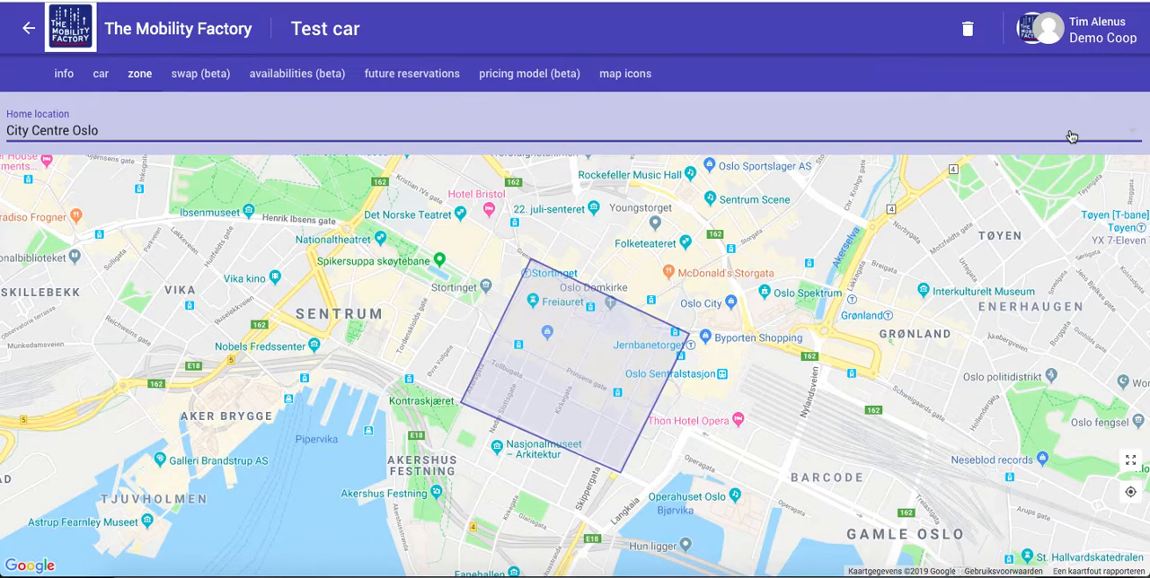
Review the configuration's availabilities and assign the Zoë 40kWh big battery pricing model
{"action": "left_click", "coordinate": [274, 77]}
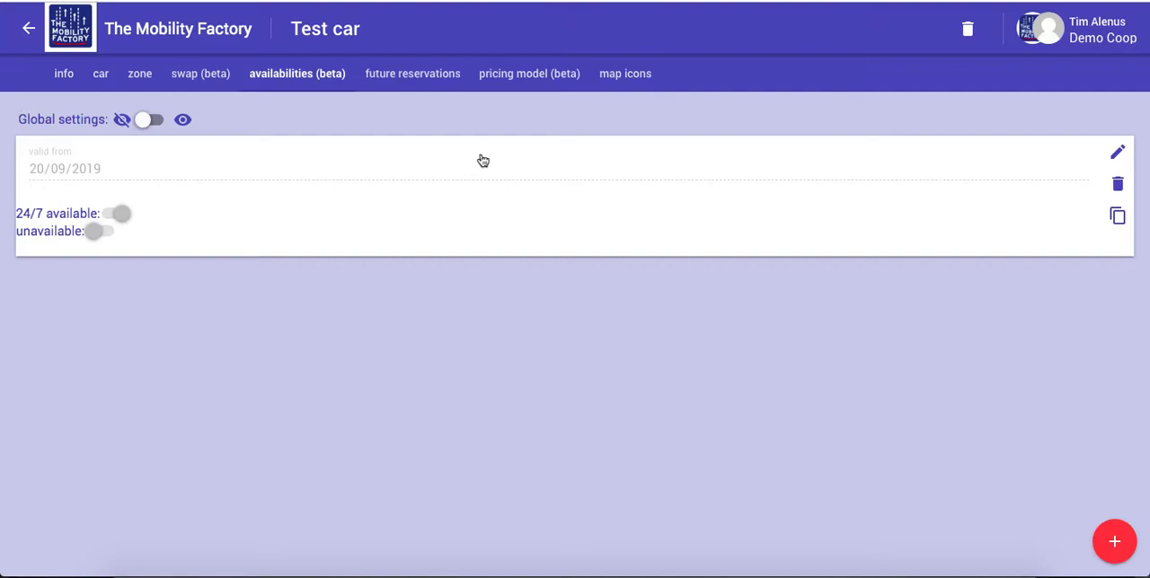
{"action": "left_click", "coordinate": [519, 78]}
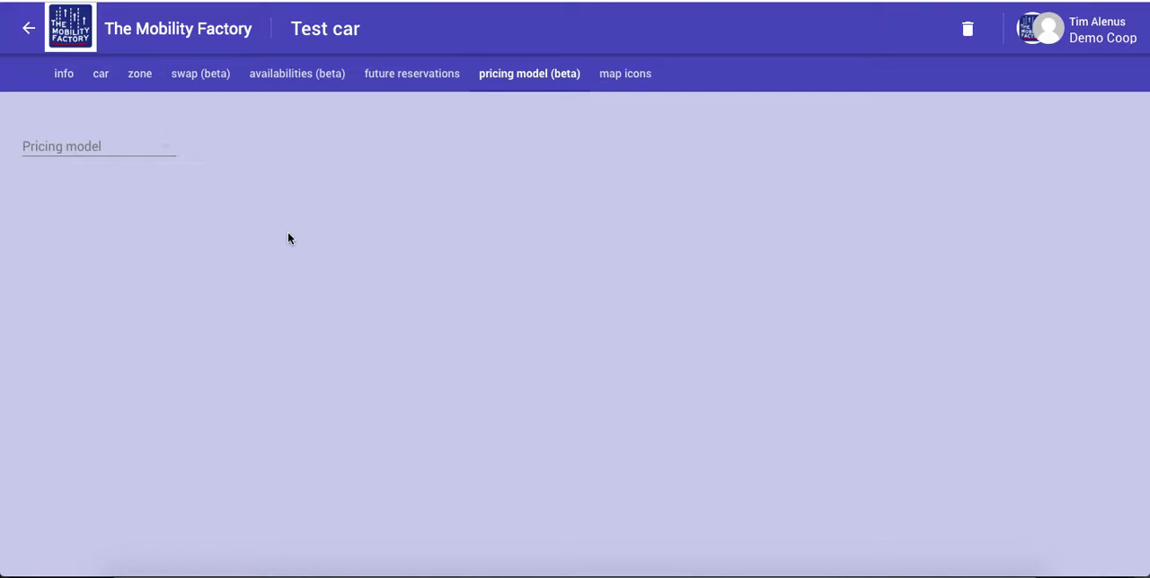
{"action": "left_click", "coordinate": [123, 153]}
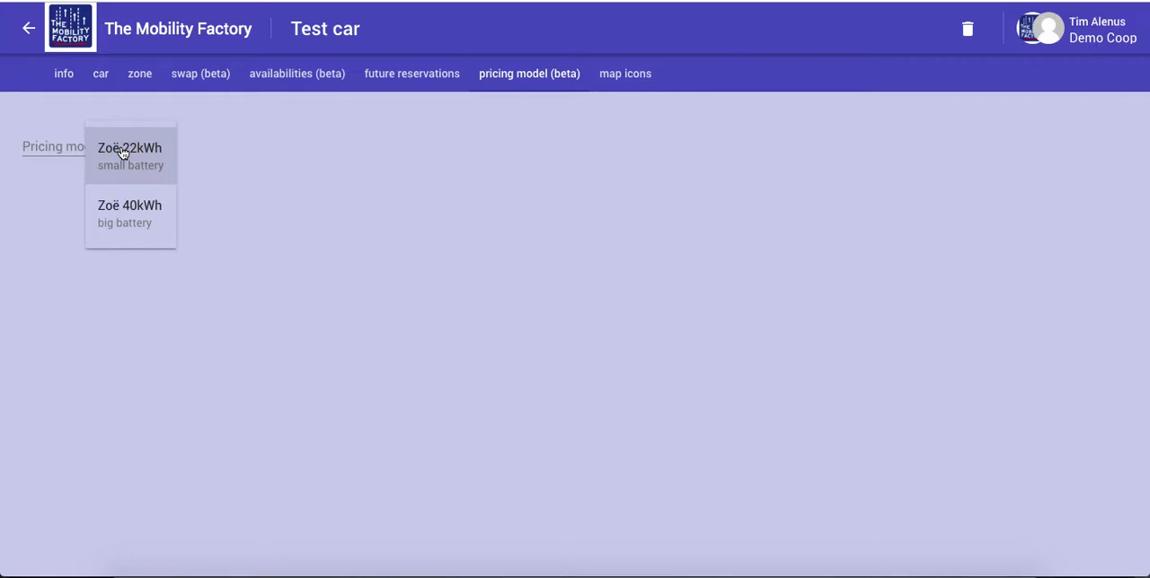
{"action": "left_click", "coordinate": [133, 214]}
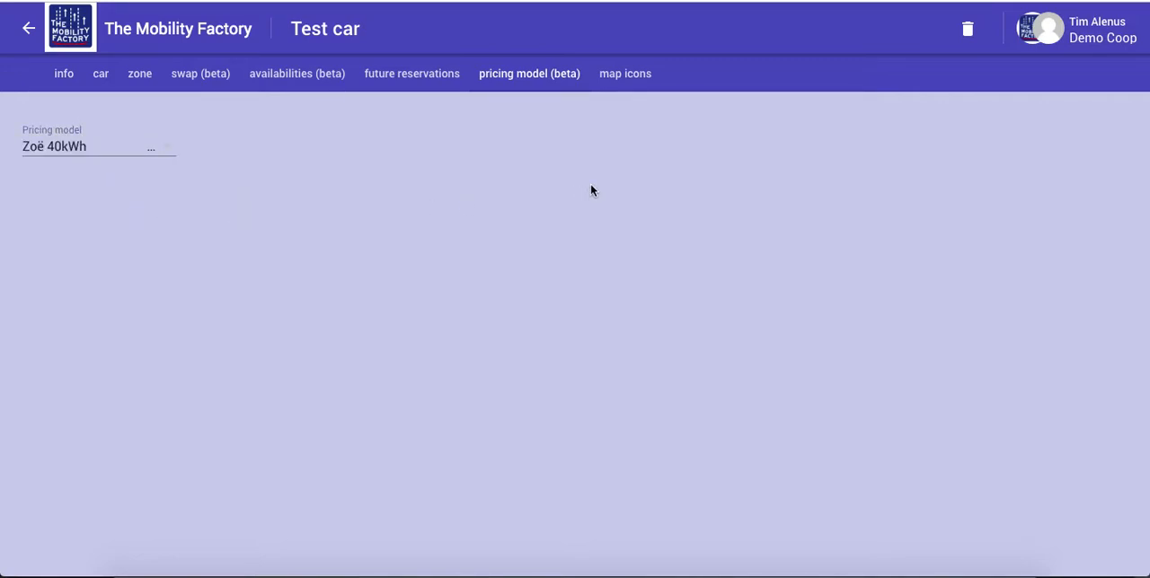
Copy the available and in-use map icons for the car configuration from the Big battery template
{"action": "left_click", "coordinate": [624, 77]}
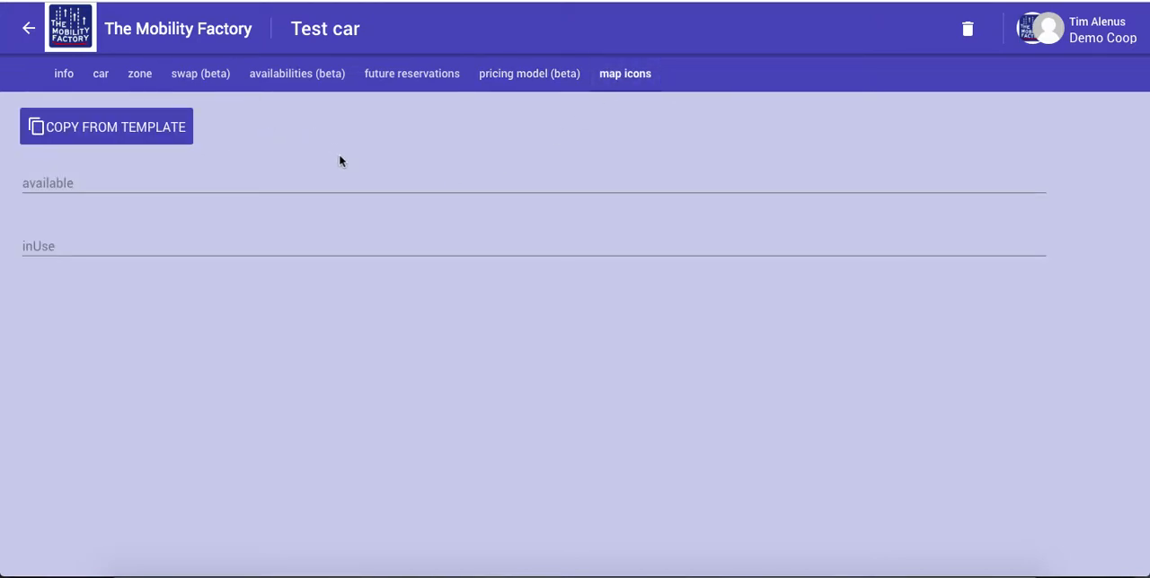
{"action": "left_click", "coordinate": [123, 127]}
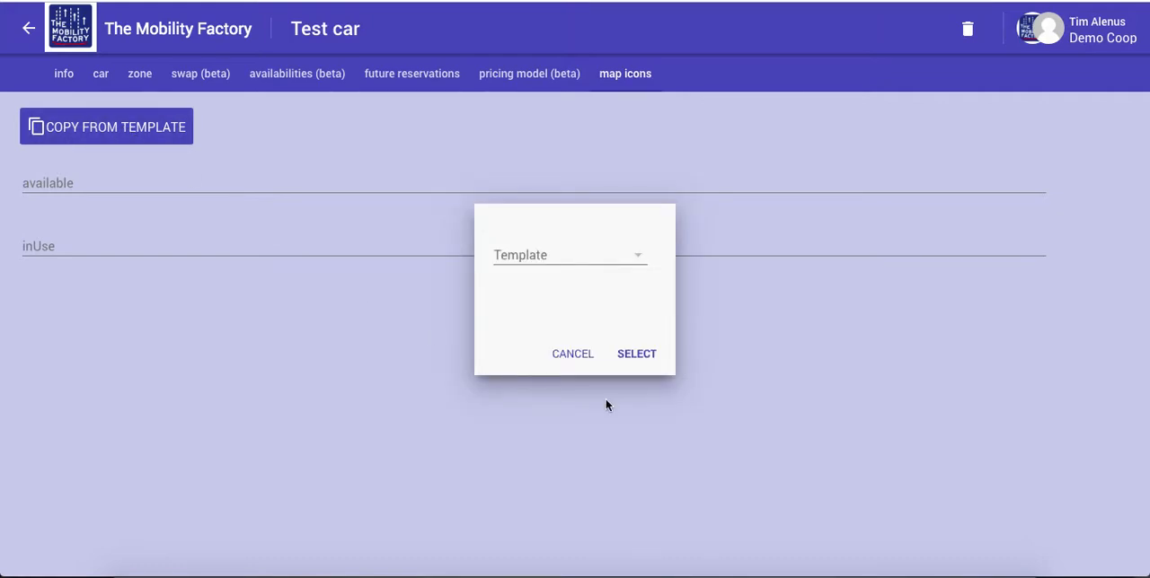
{"action": "left_click", "coordinate": [608, 262]}
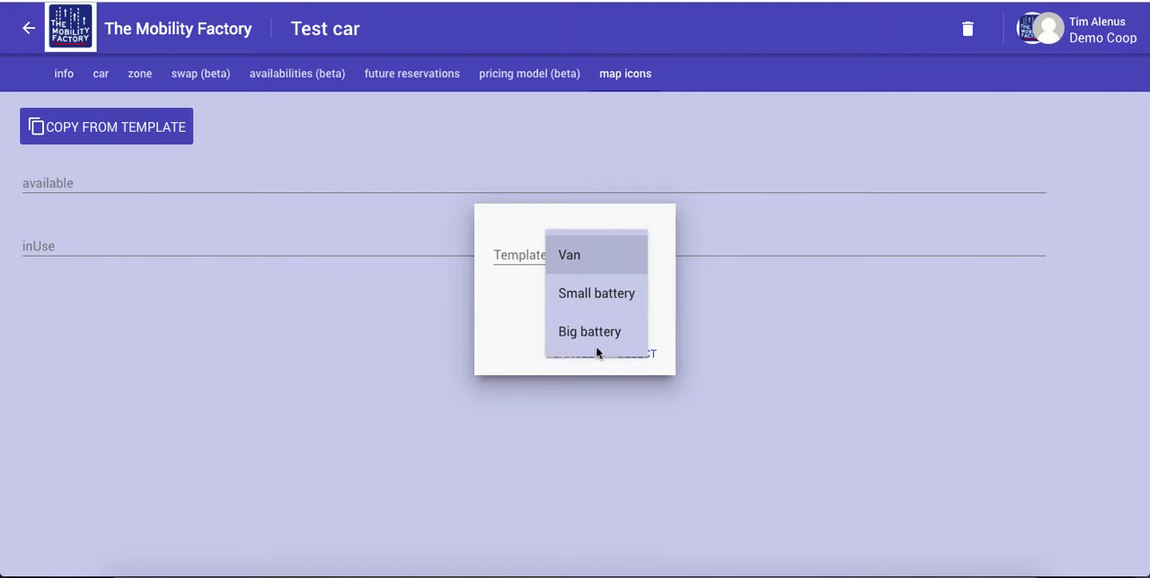
{"action": "left_click", "coordinate": [592, 338]}
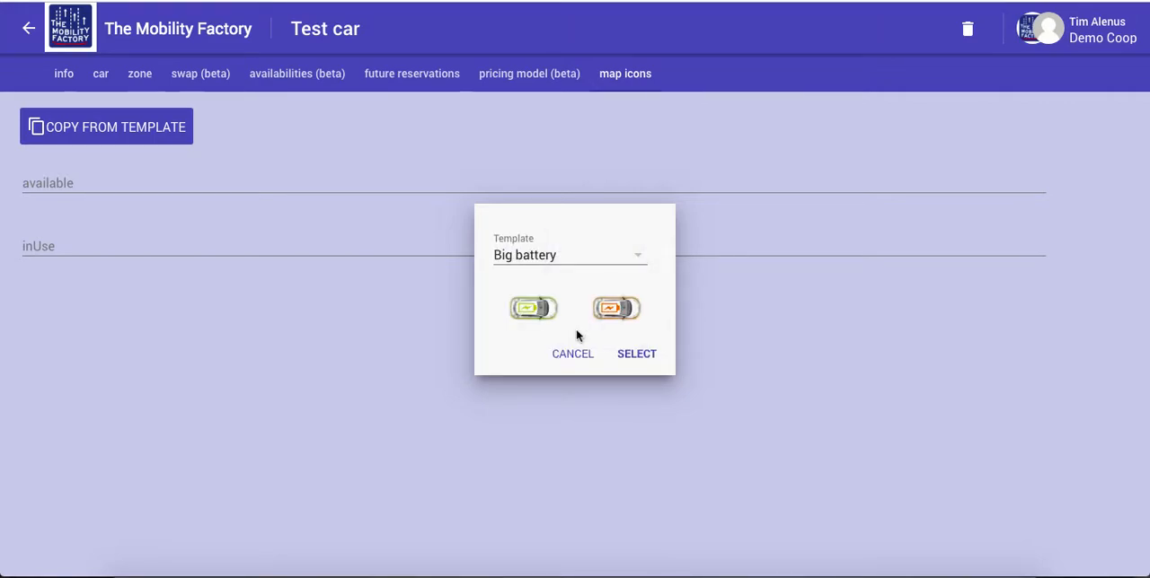
{"action": "left_click", "coordinate": [646, 357]}
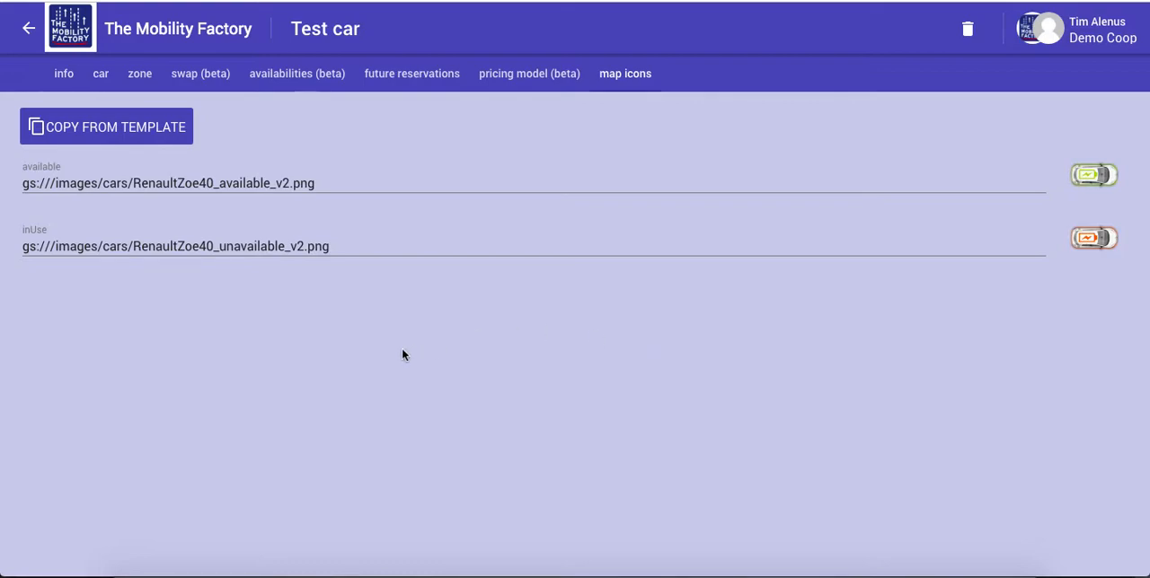
Publish the car configuration by changing its group to Demo Coop
{"action": "left_click", "coordinate": [62, 77]}
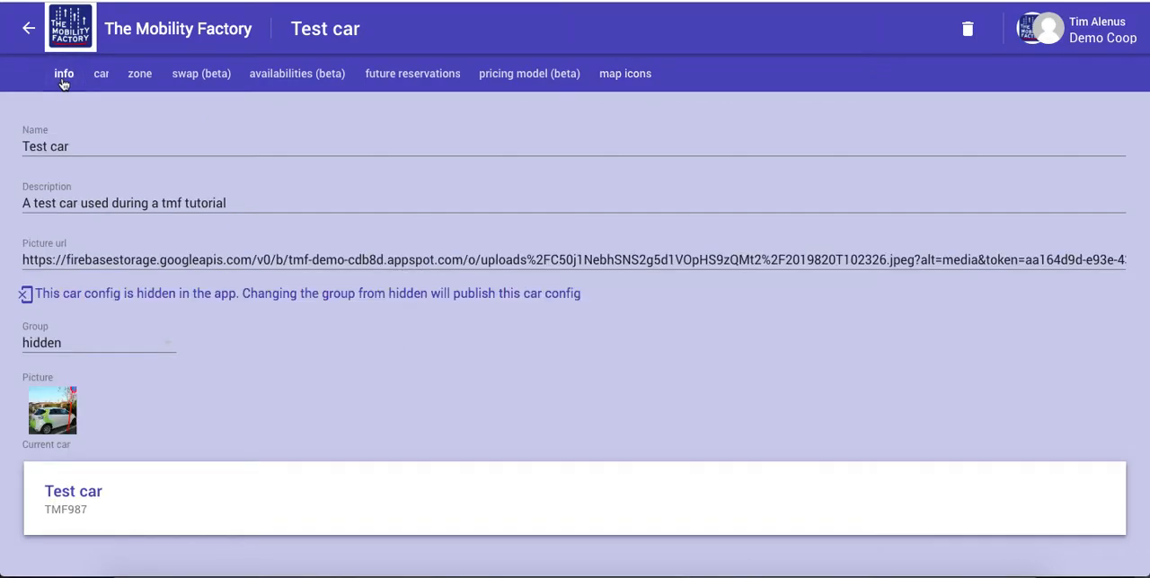
{"action": "left_click", "coordinate": [130, 351]}
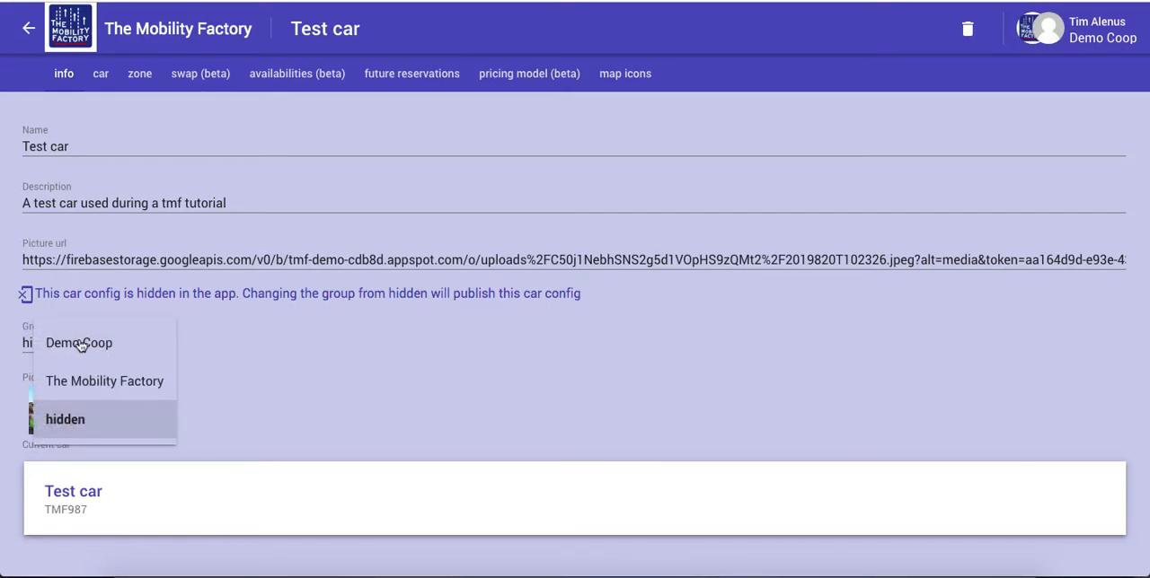
{"action": "left_click", "coordinate": [81, 346]}
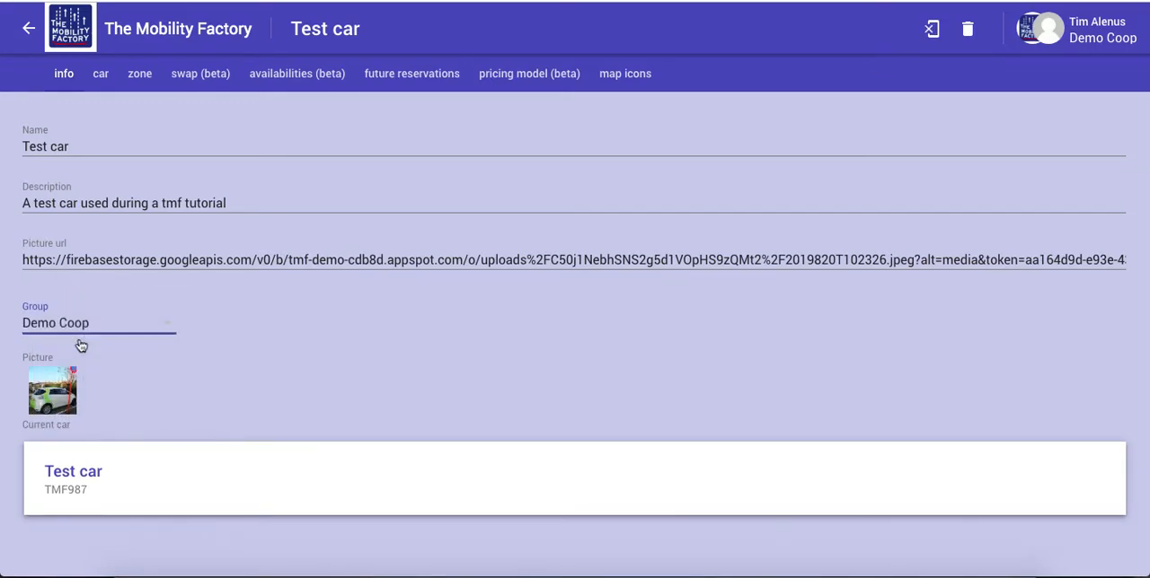
{"action": "left_click", "coordinate": [324, 357]}
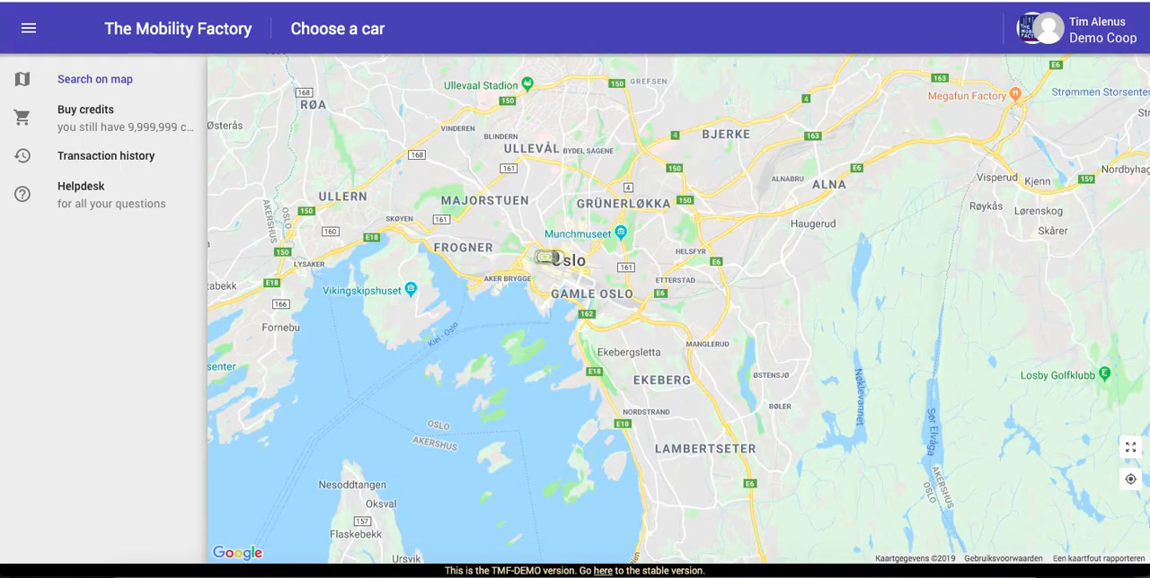
Show the published Test car's details from its marker on the Oslo booking map
{"action": "left_click", "coordinate": [553, 261]}
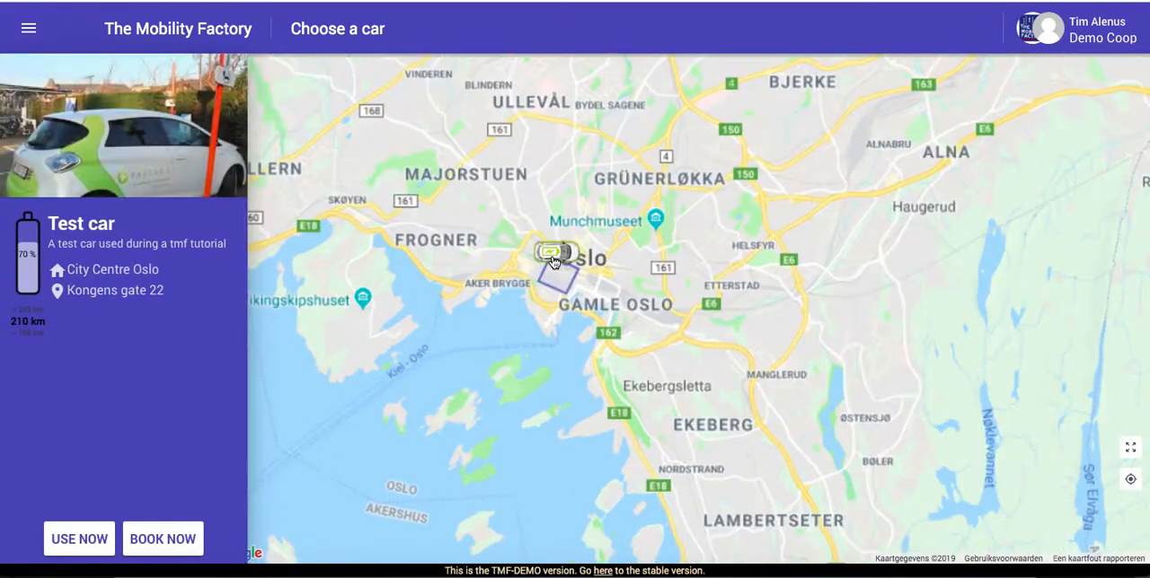